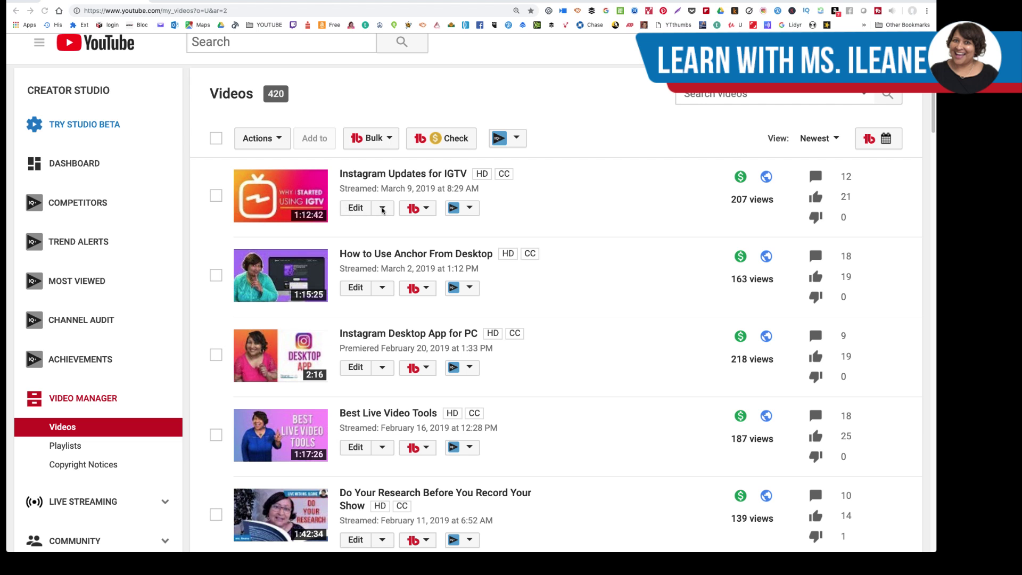
# Step: Look at the edit options for the "Instagram Updates for IGTV" video and widen the browser window
pyautogui.click(382, 210)
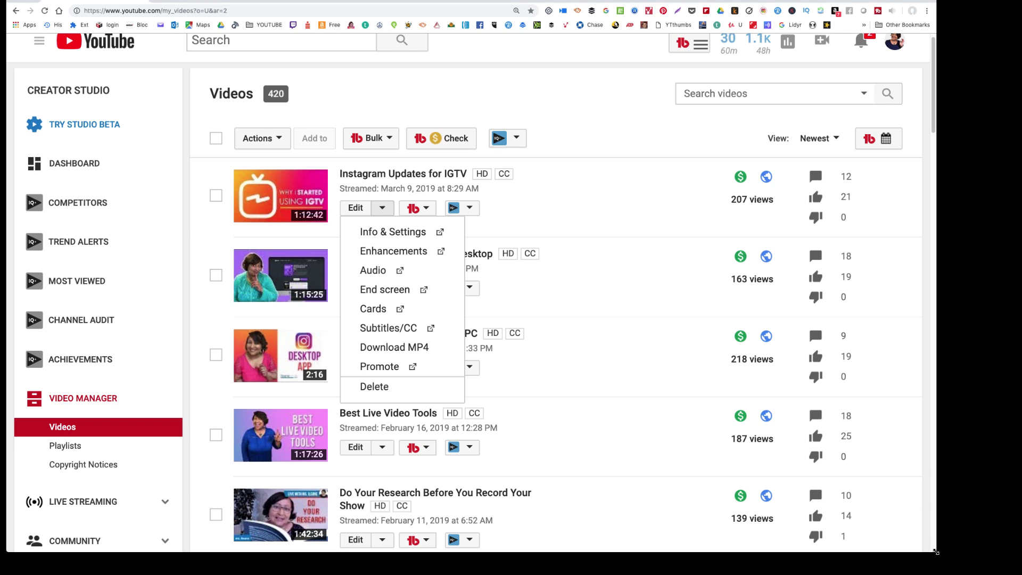
pyautogui.moveTo(937, 551); pyautogui.dragTo(1014, 546)
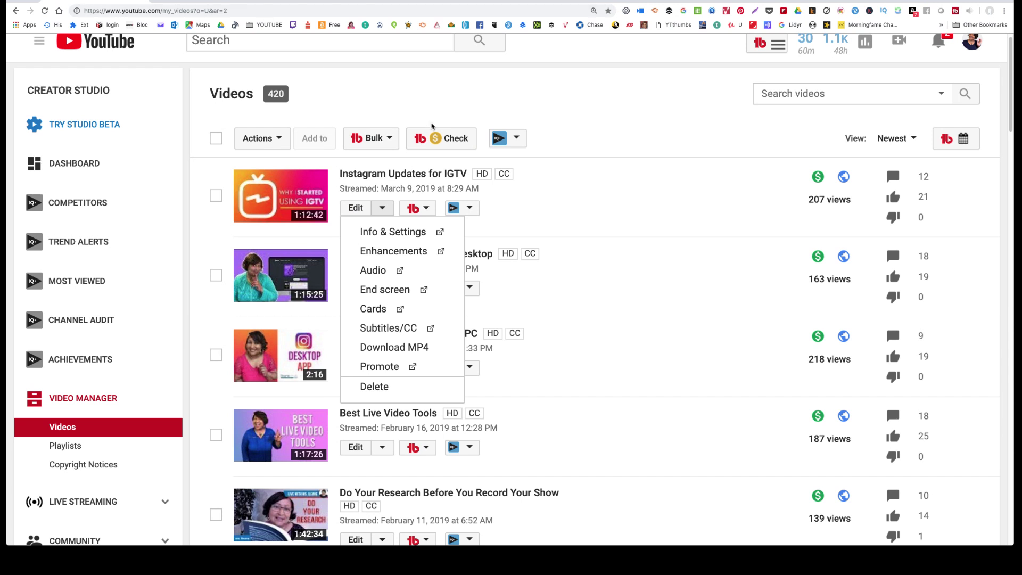
pyautogui.scroll(1, 702, 130)
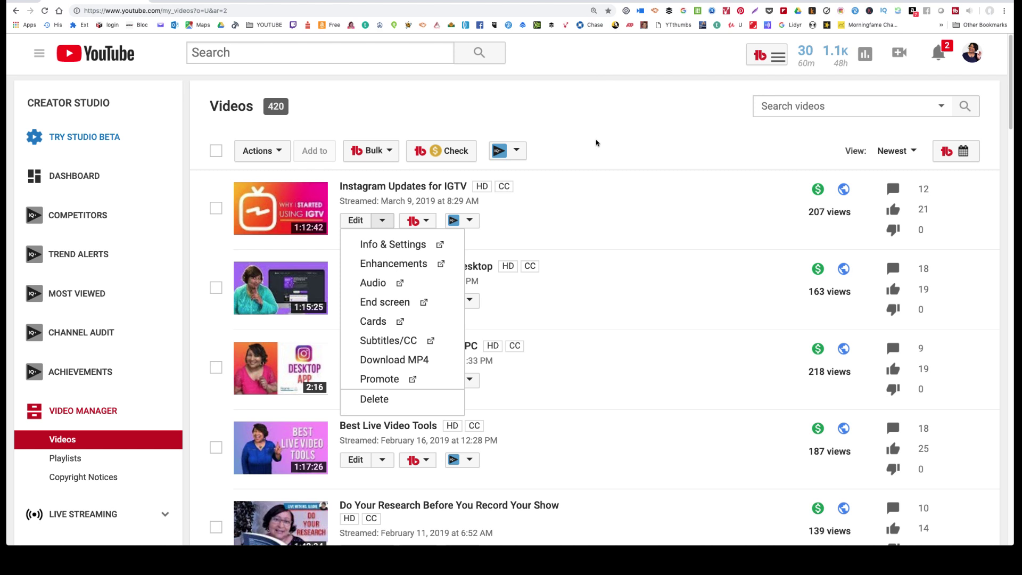
pyautogui.click(578, 201)
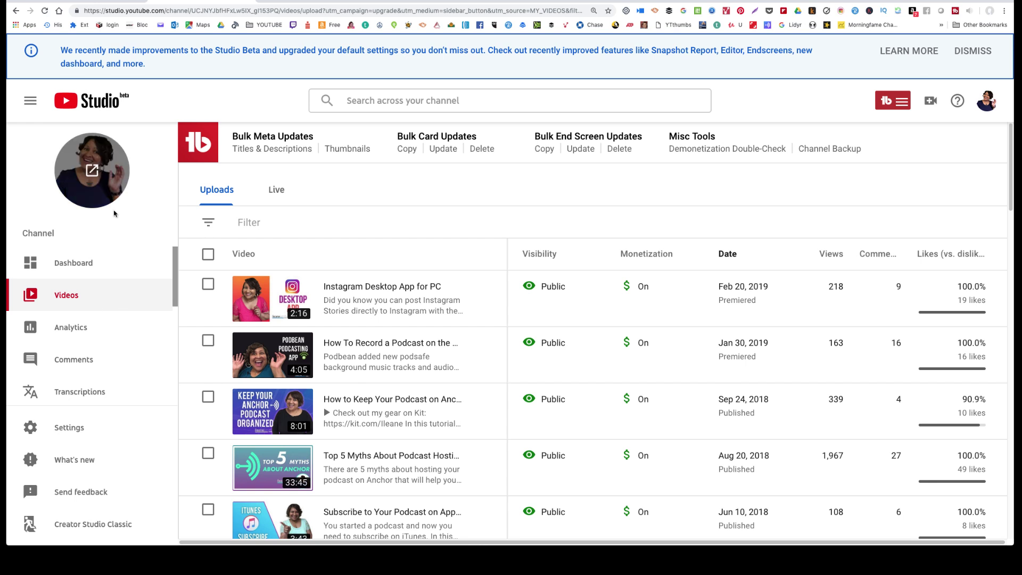
# Step: Open the channel dashboard in Studio beta and look through its cards and the remaining channel navigation entries
pyautogui.click(73, 266)
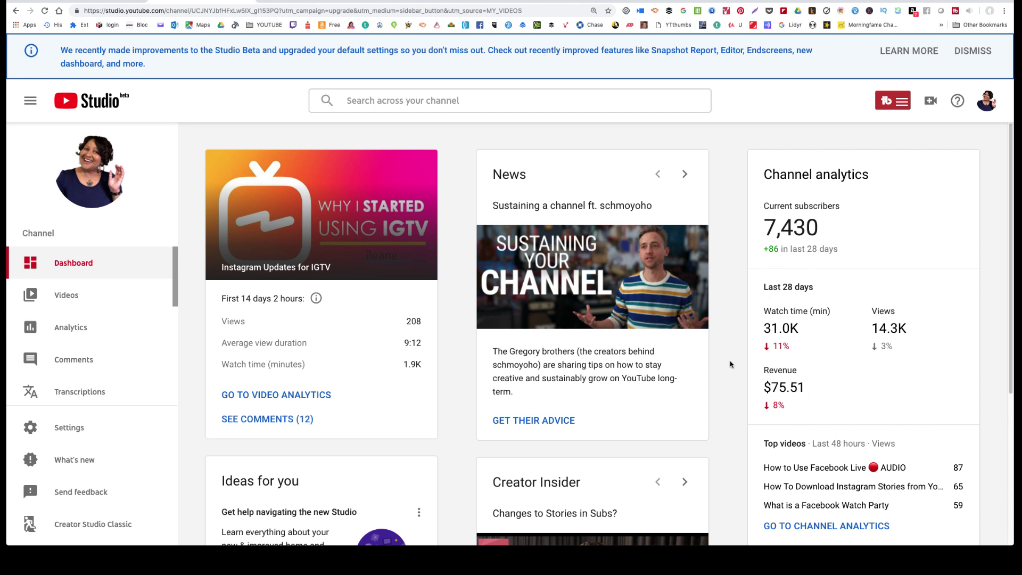
pyautogui.scroll(-5, 730, 364)
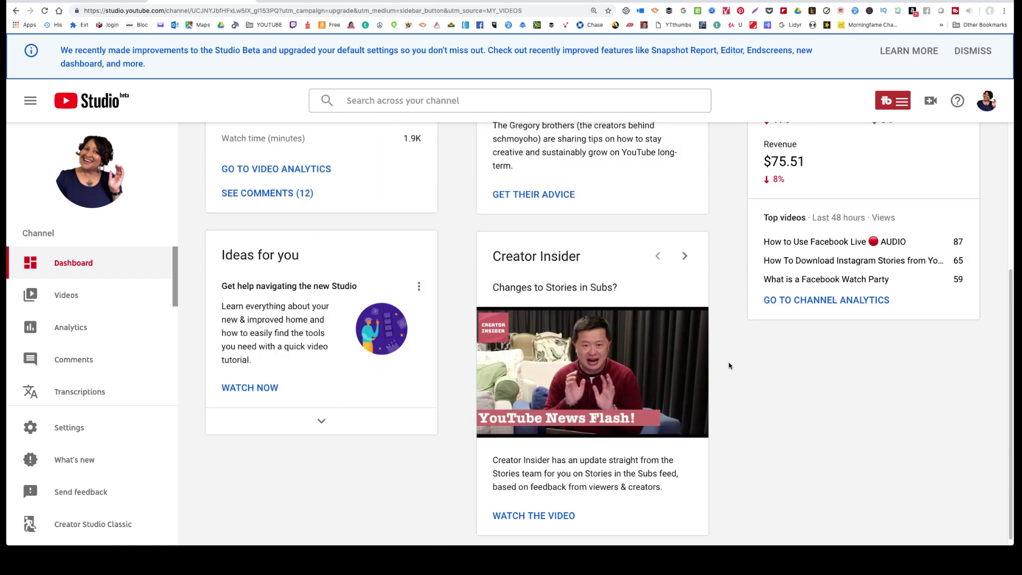
pyautogui.scroll(-1, 729, 366)
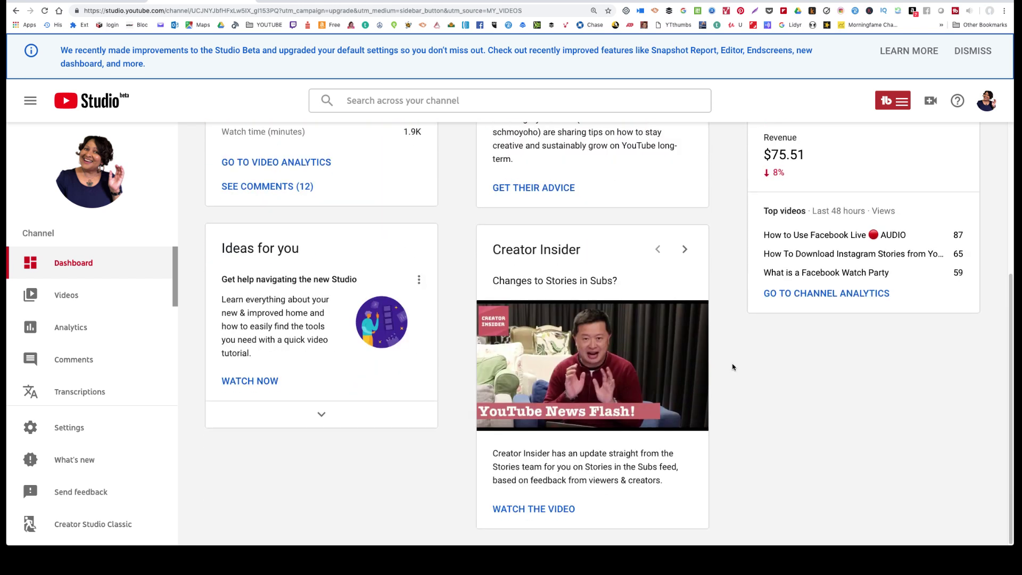
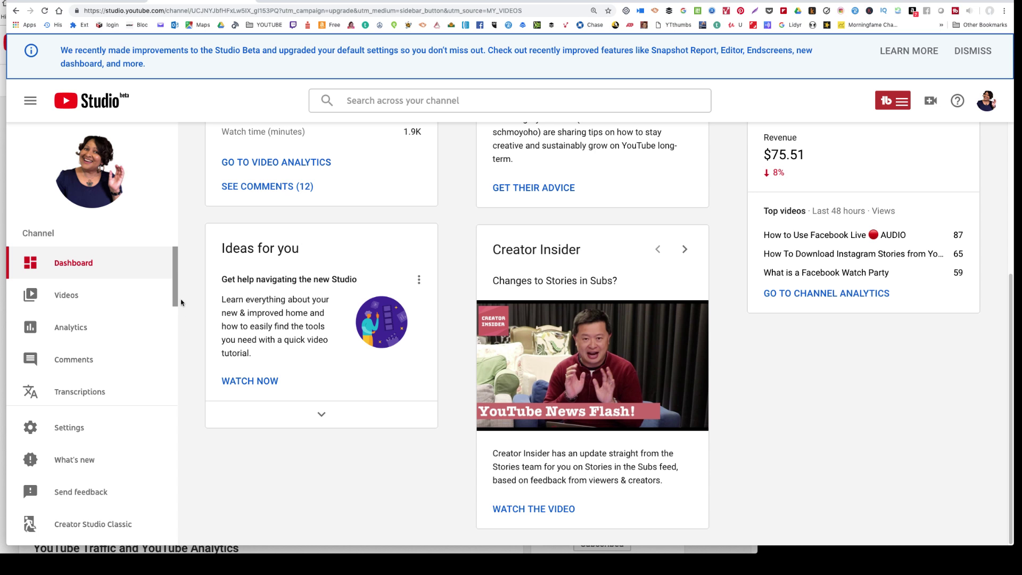
pyautogui.moveTo(178, 301); pyautogui.dragTo(180, 335)
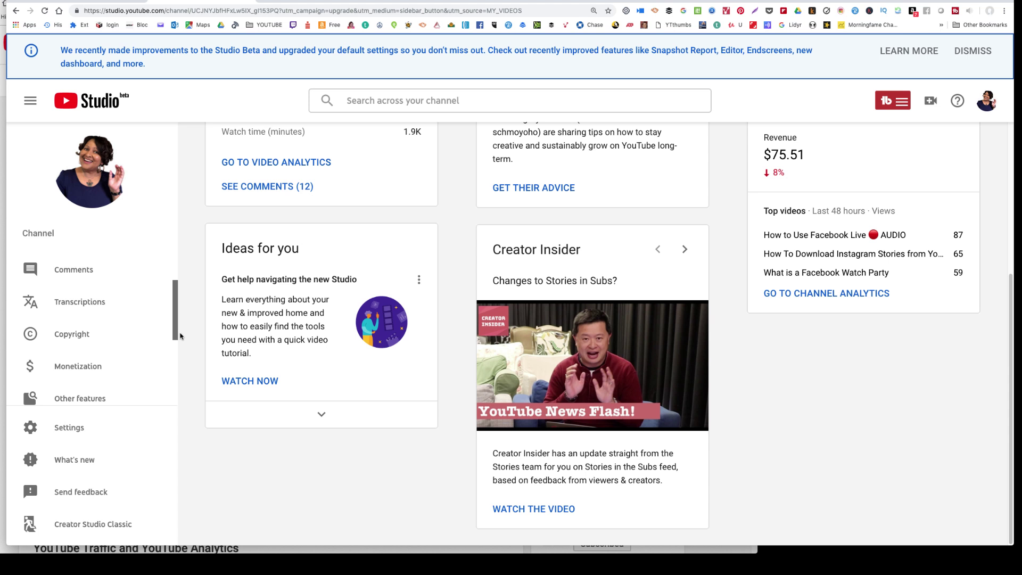
pyautogui.moveTo(180, 335); pyautogui.dragTo(180, 334)
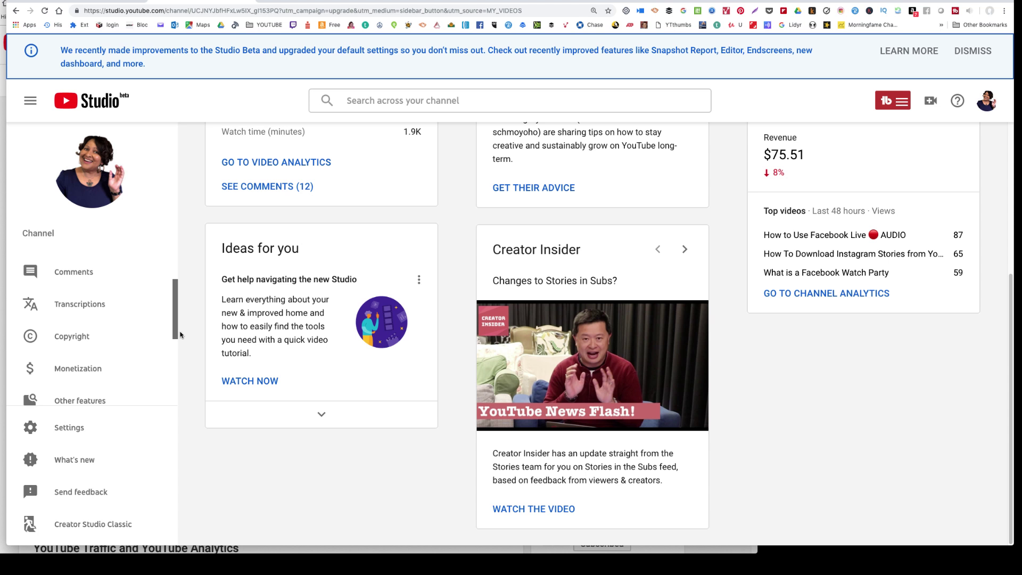
pyautogui.moveTo(180, 334); pyautogui.dragTo(184, 298)
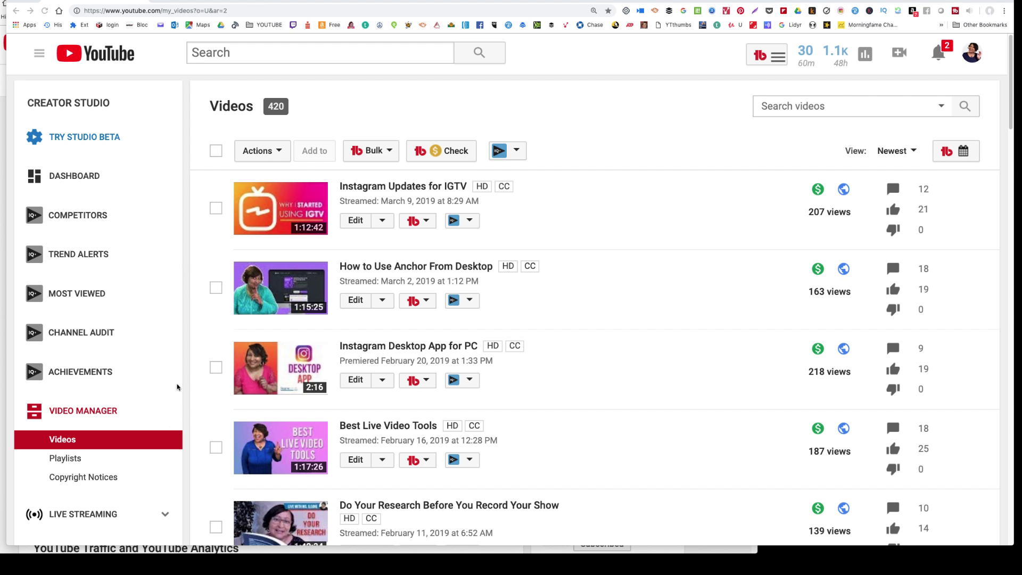
# Step: Open the Live Streaming section of the classic Creator Studio
pyautogui.scroll(-1, 180, 371)
pyautogui.scroll(-6, 181, 371)
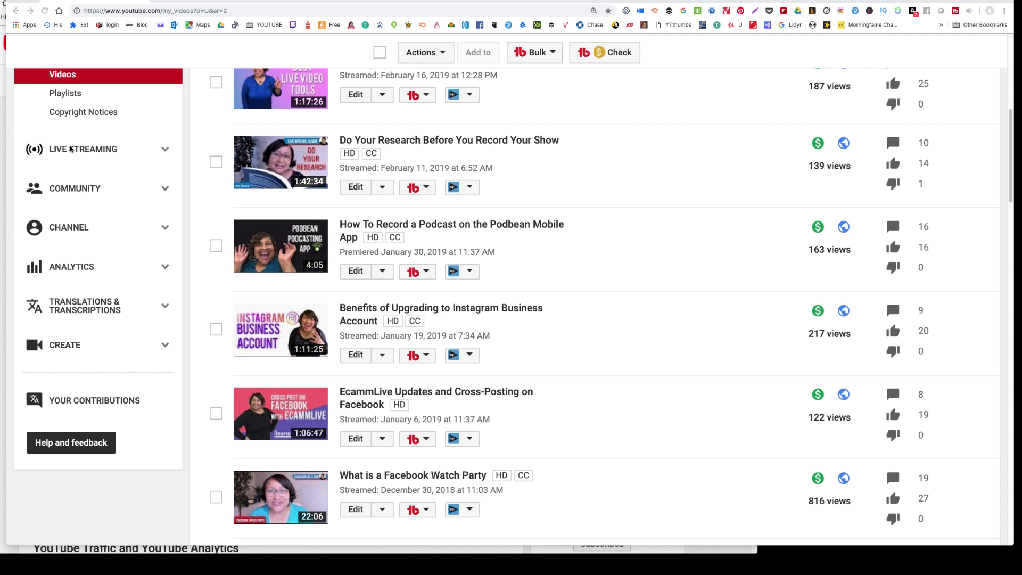
pyautogui.click(162, 152)
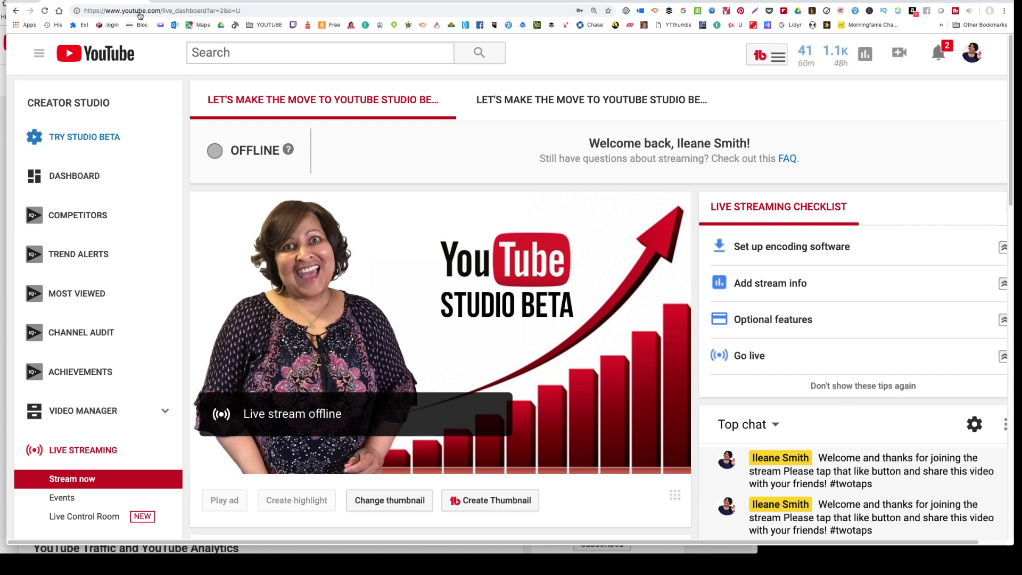
# Step: Switch to the channel page window and open the live broadcast "Let's Make the Move to YouTube Studio Beta"
pyautogui.click(185, 0)
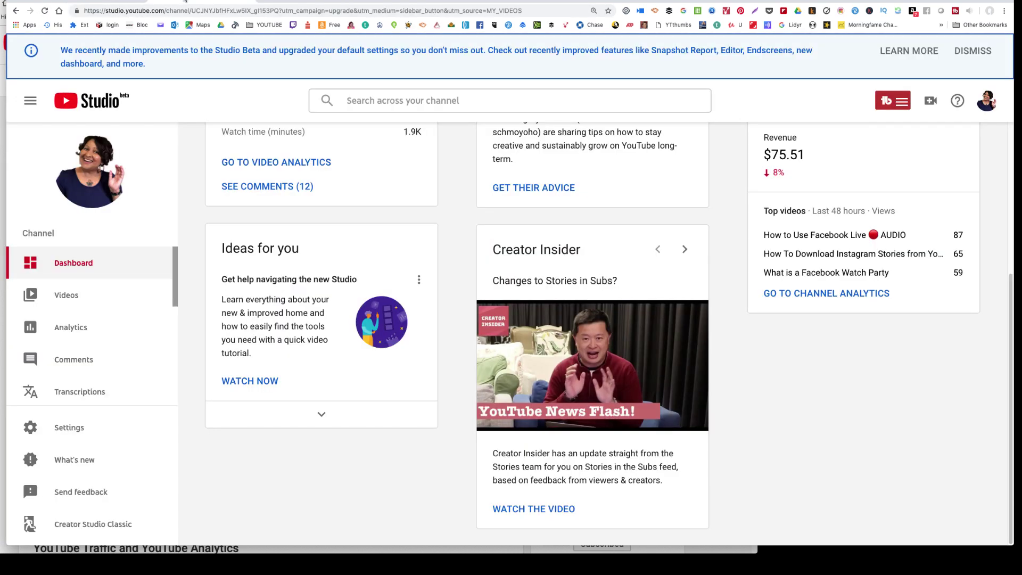
pyautogui.press('super+grave')
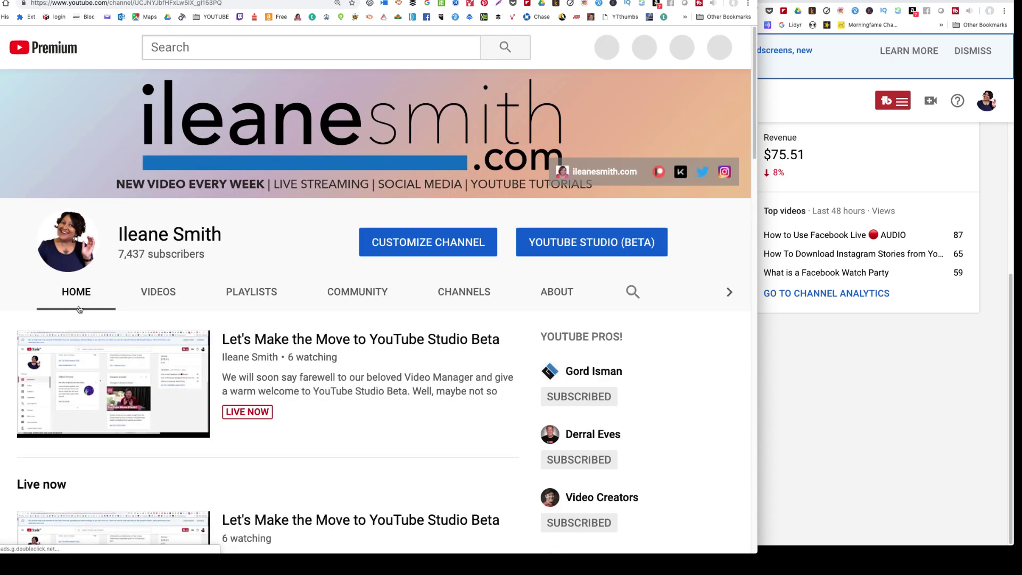
pyautogui.click(248, 386)
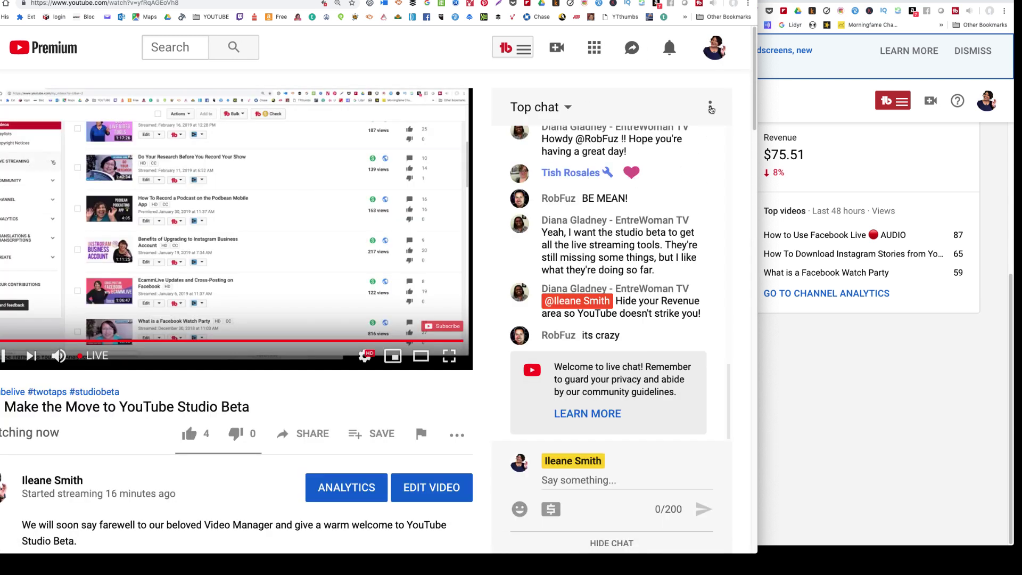
# Step: Pop out the live chat into its own window beside the watch page and close the watch page
pyautogui.click(710, 109)
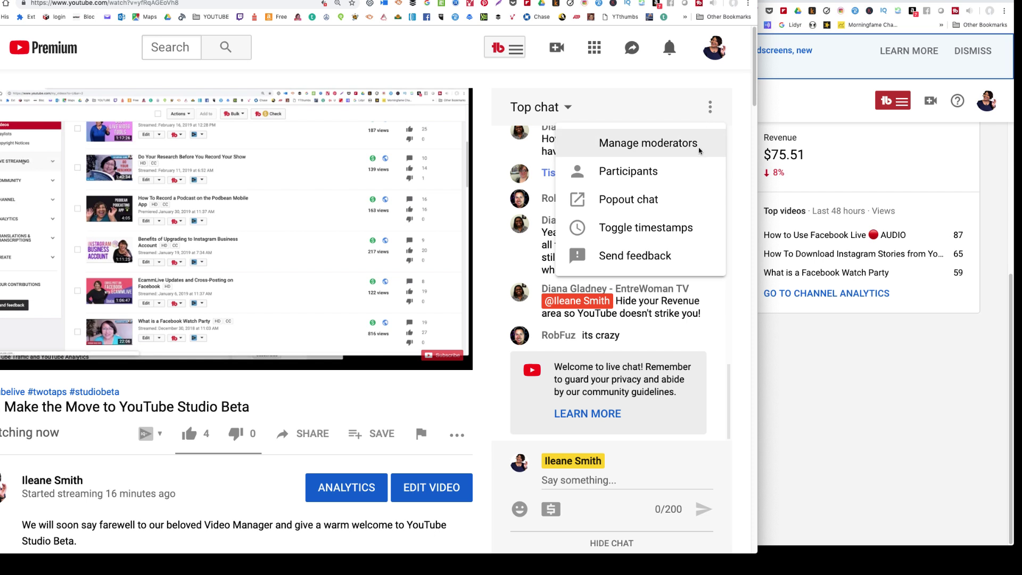
pyautogui.click(609, 199)
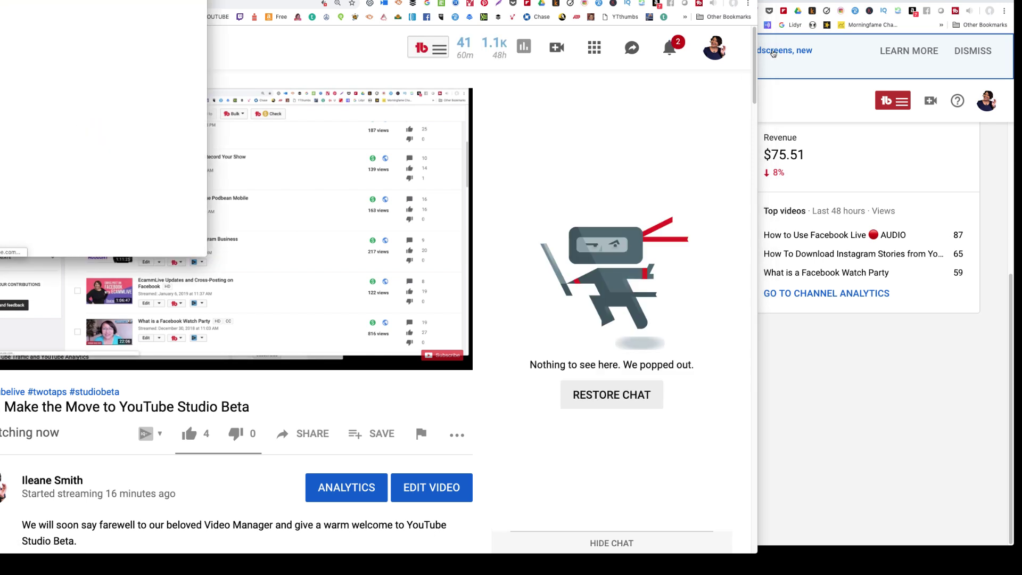
pyautogui.moveTo(93, 18); pyautogui.dragTo(993, 271)
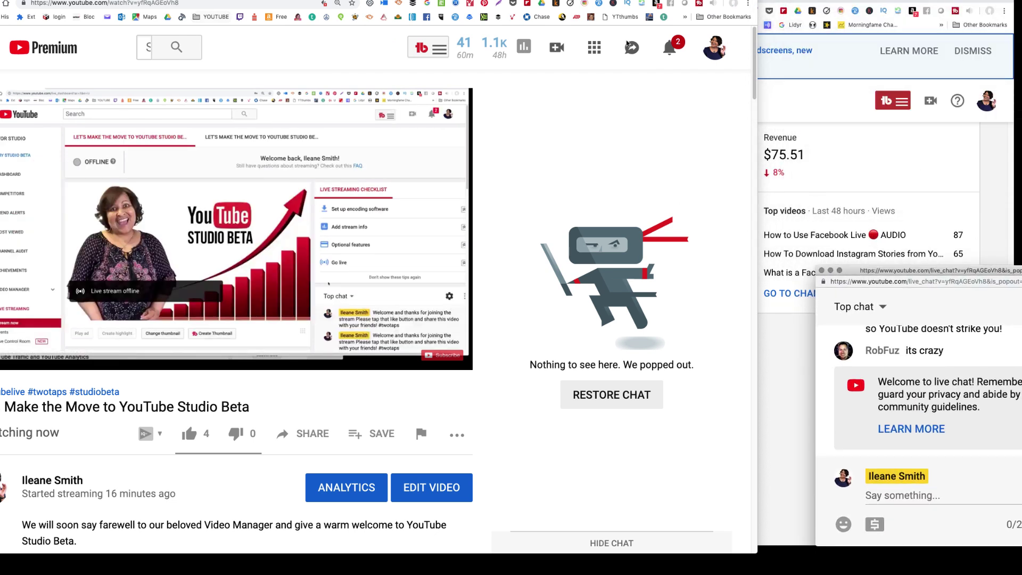
pyautogui.press('super+w')
# Step: Return to Studio beta and show the options for the uploaded video "Instagram Desktop App for PC" in the Videos list
pyautogui.press('super+grave')
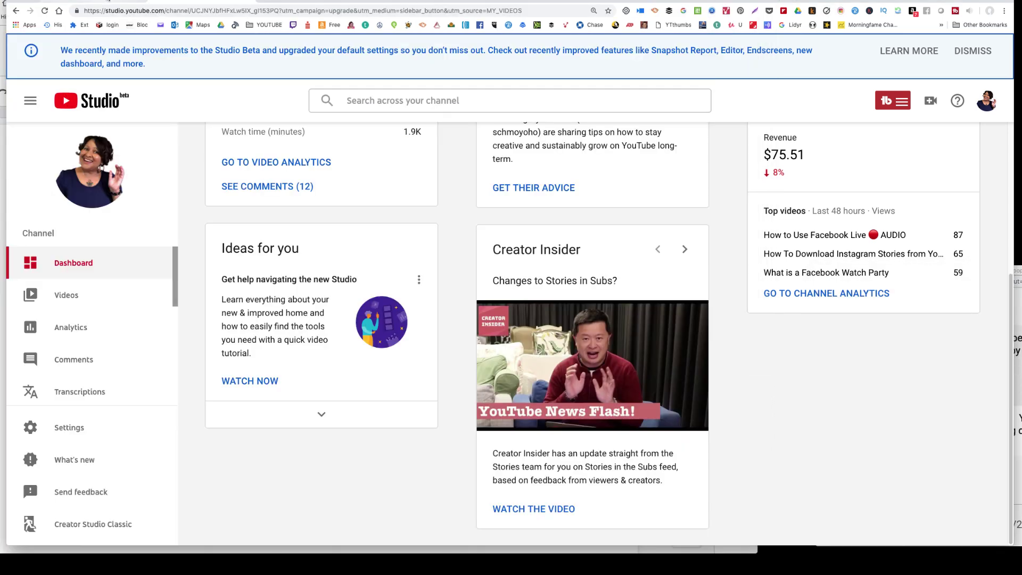
pyautogui.click(127, 291)
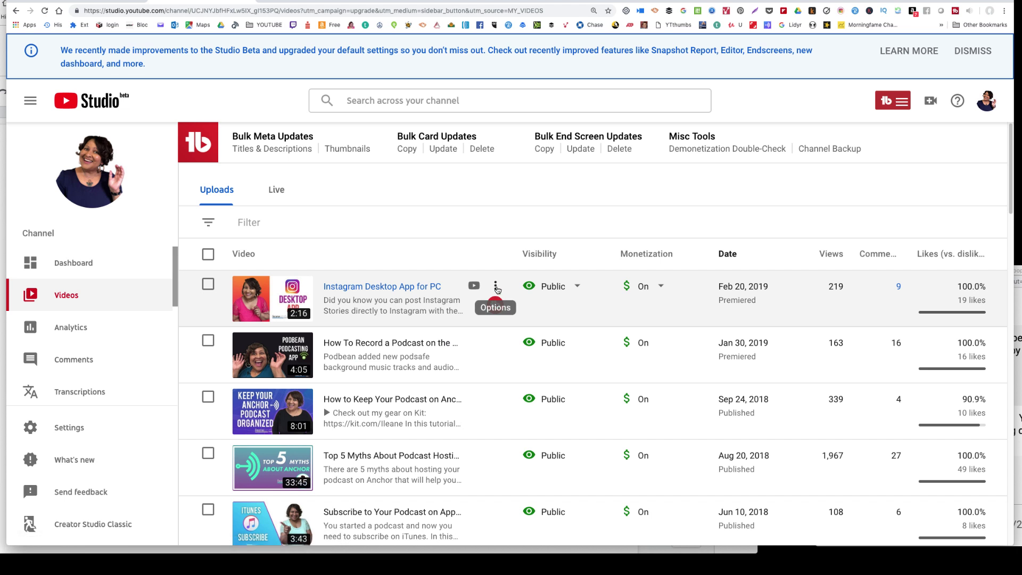
pyautogui.click(497, 288)
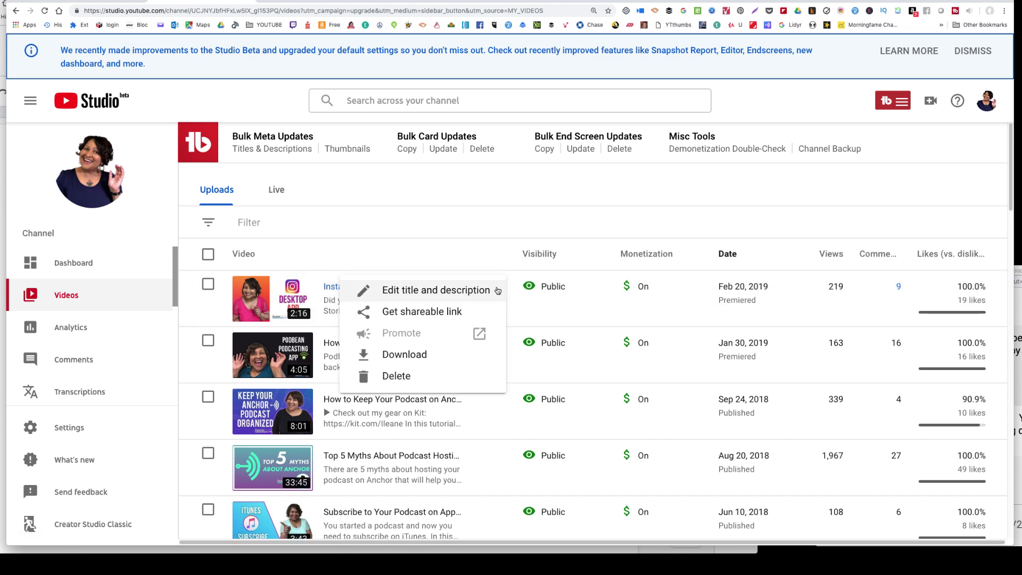
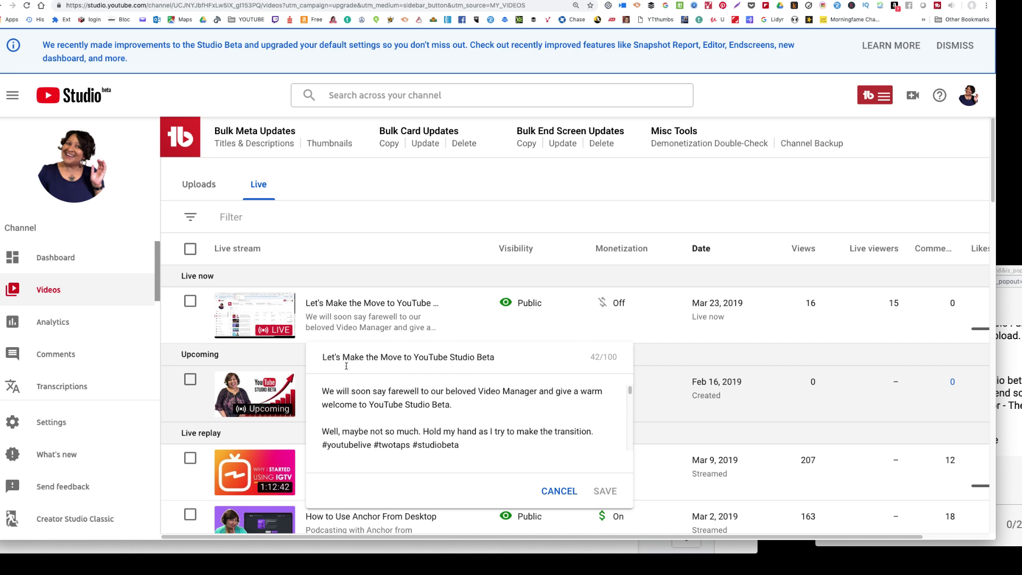
# Step: Cancel the upcoming stream's quick edit, then view the title and description of the "Instagram Updates for IGTV" replay without saving
pyautogui.click(555, 492)
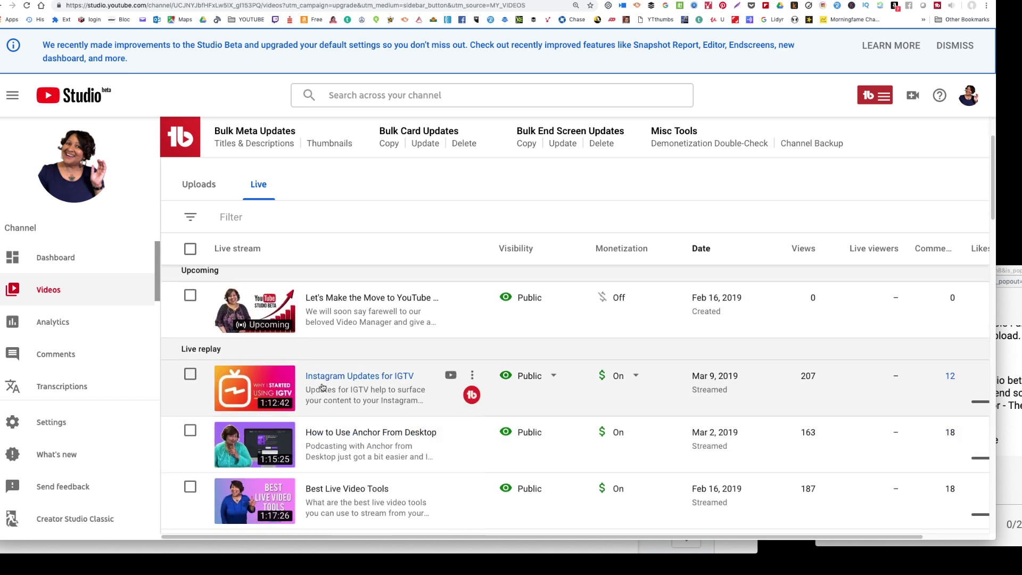
pyautogui.click(473, 378)
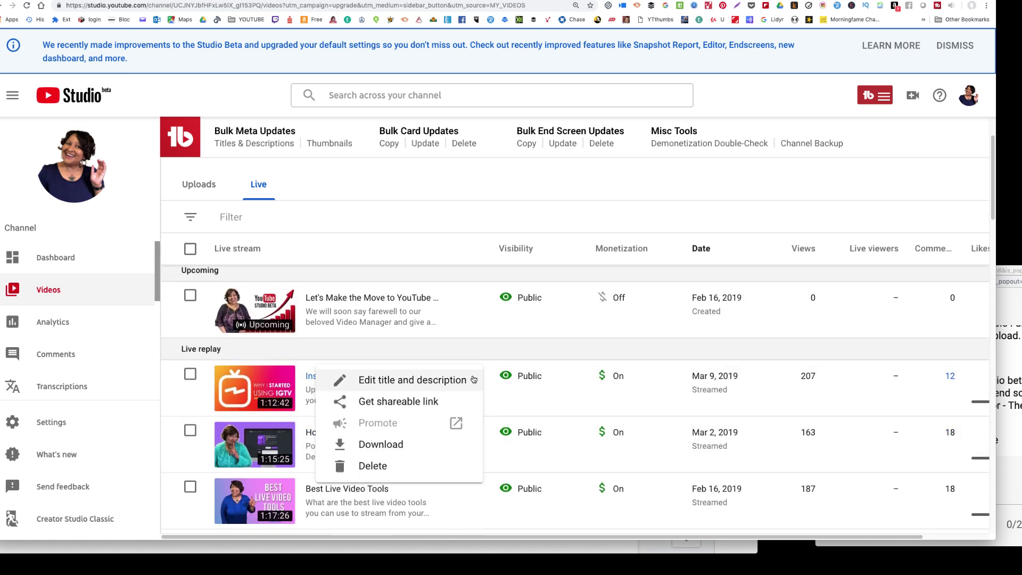
pyautogui.click(418, 382)
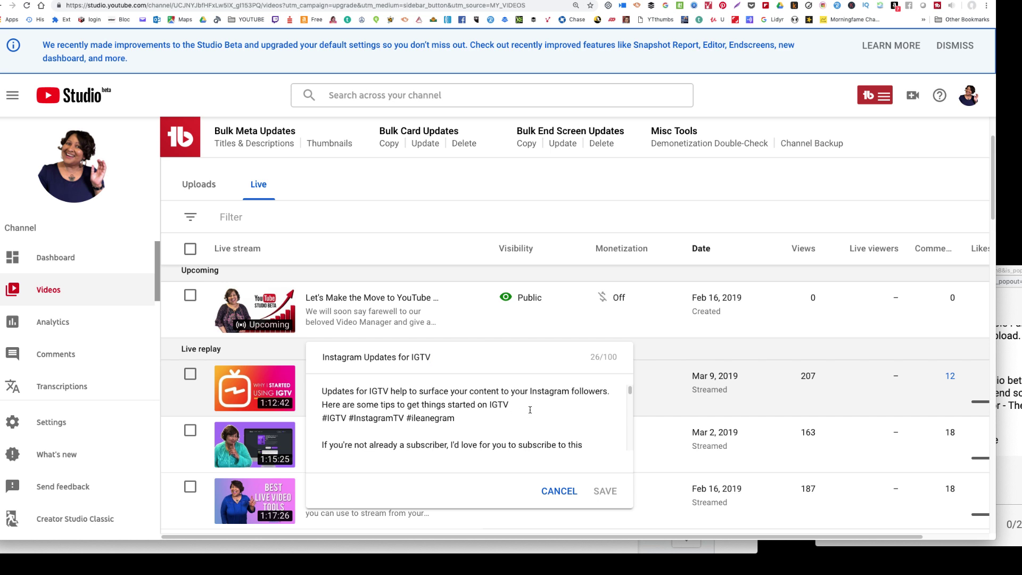
pyautogui.scroll(-5, 554, 415)
pyautogui.scroll(5, 554, 415)
pyautogui.scroll(1, 553, 416)
pyautogui.click(561, 495)
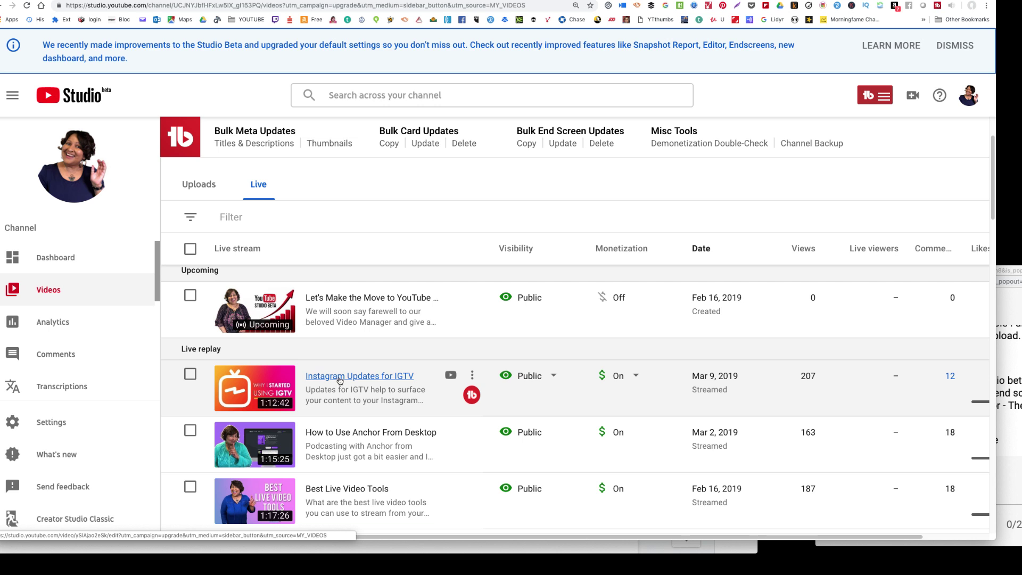
# Step: Open the details of the "Instagram Updates for IGTV" replay and review its basic and advanced settings
pyautogui.click(339, 378)
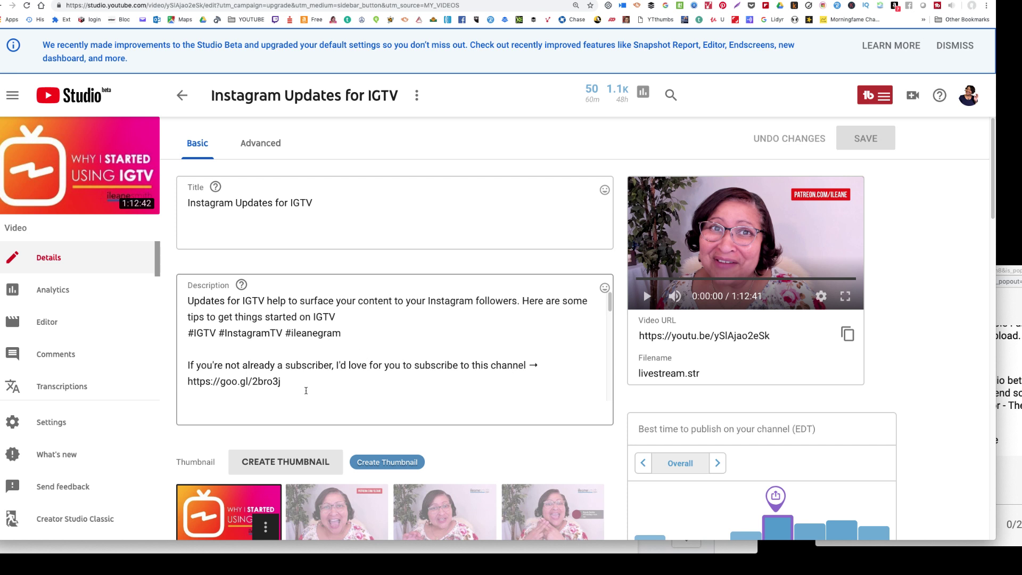
pyautogui.scroll(-5, 306, 391)
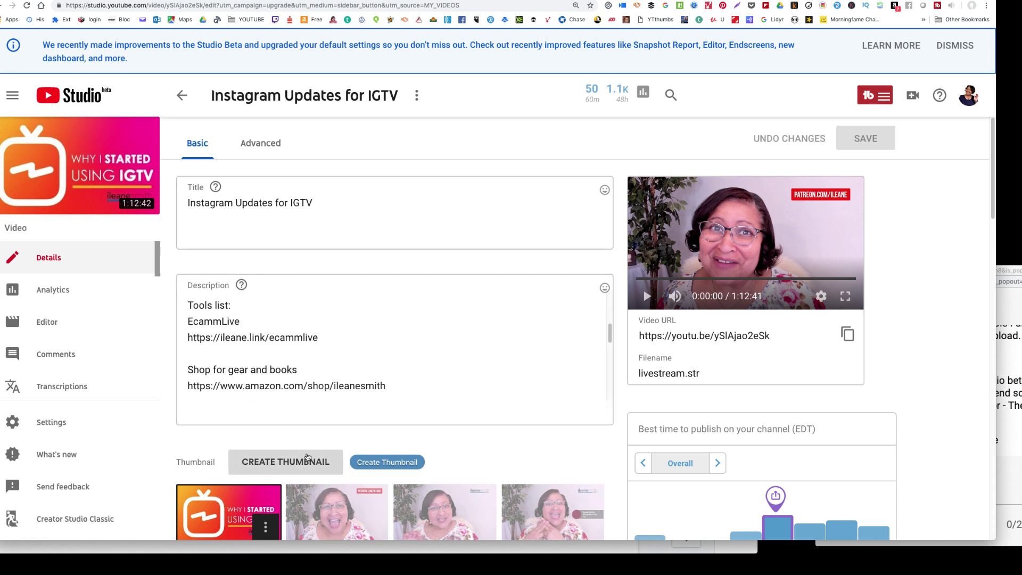
pyautogui.scroll(-6, 319, 457)
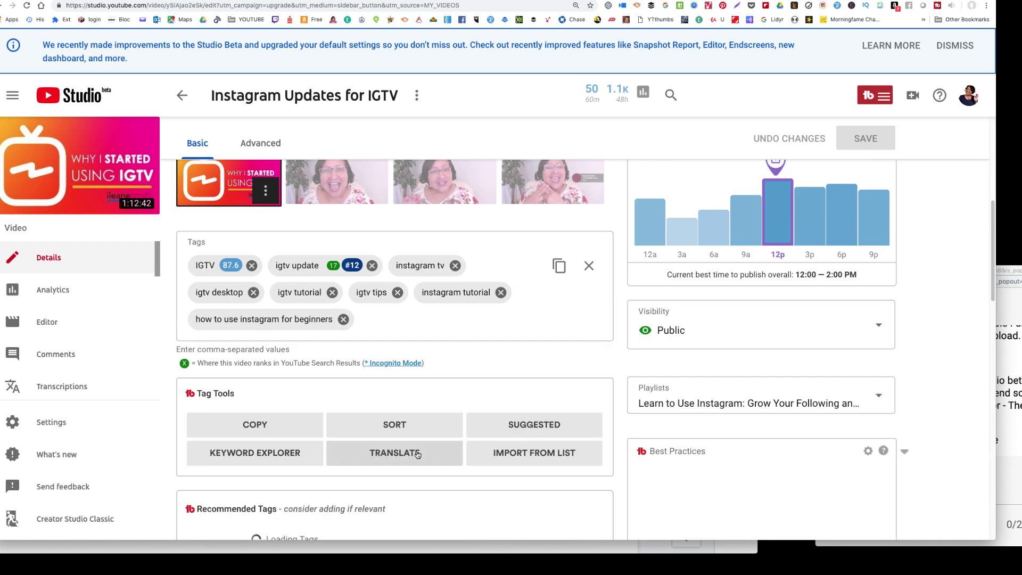
pyautogui.scroll(3, 798, 239)
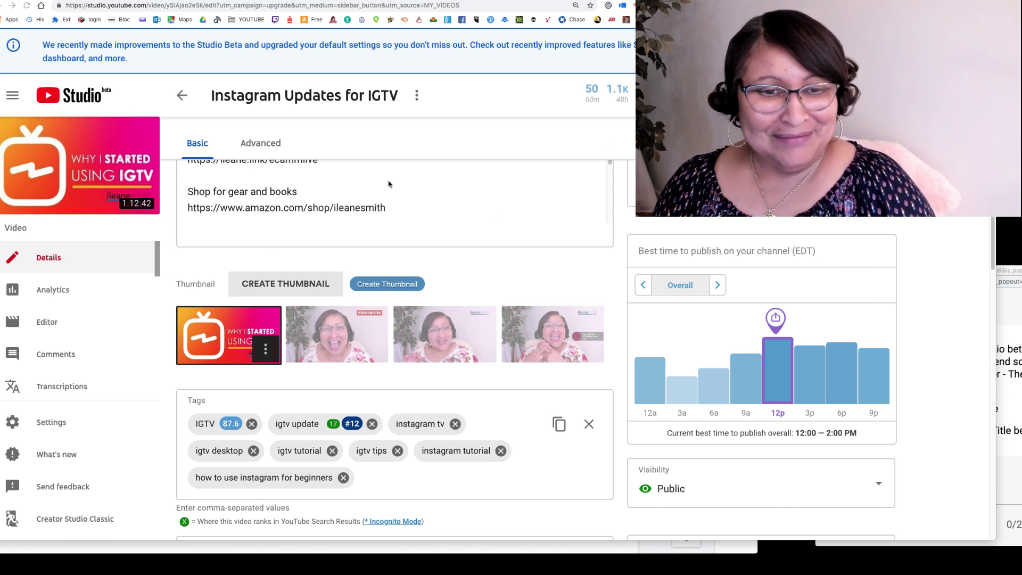
pyautogui.click(267, 143)
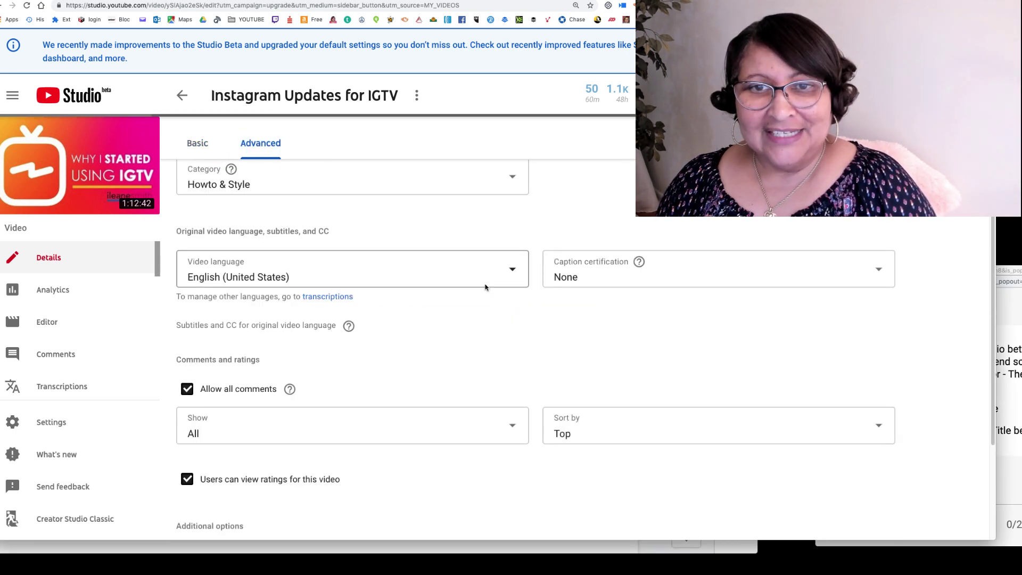
pyautogui.scroll(-4, 406, 399)
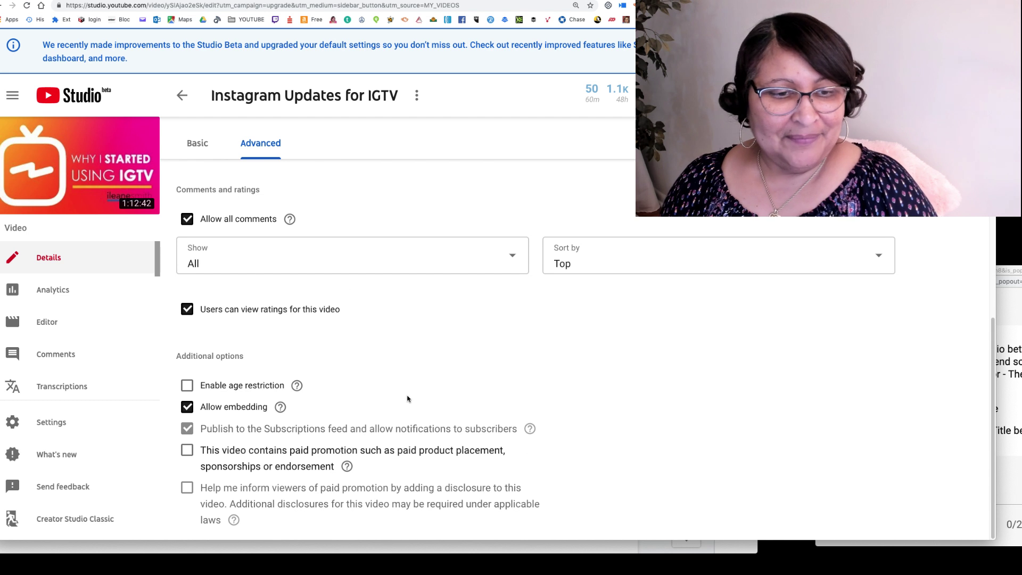
# Step: Open the video editor for "Instagram Updates for IGTV" and look through its timeline tracks
pyautogui.click(58, 330)
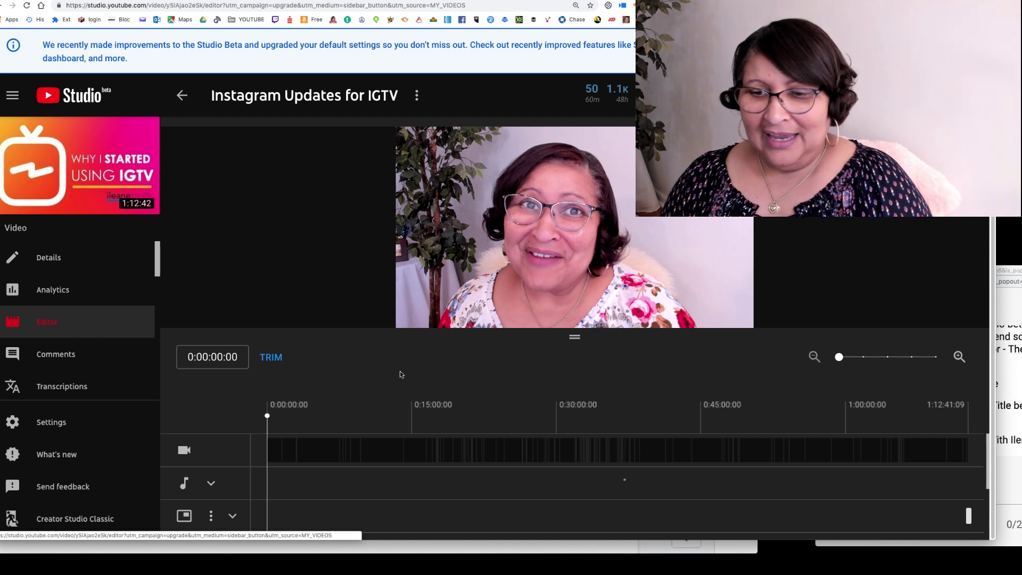
pyautogui.scroll(-2, 391, 491)
pyautogui.scroll(-2, 391, 490)
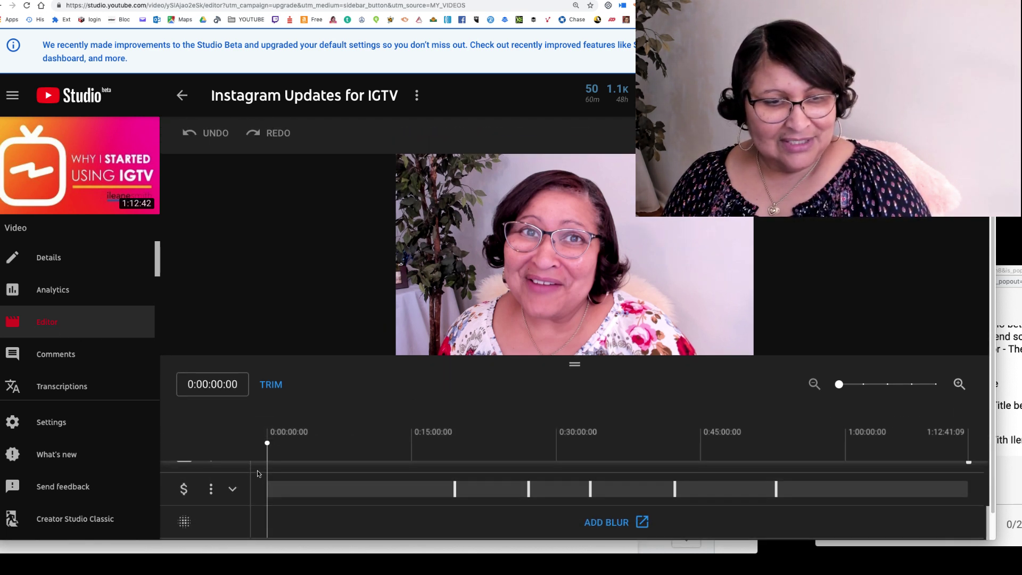
# Step: Review the end screen, monetization and blur tracks in the video editor's timeline and return to the list of live videos
pyautogui.scroll(2, 258, 471)
pyautogui.scroll(3, 237, 492)
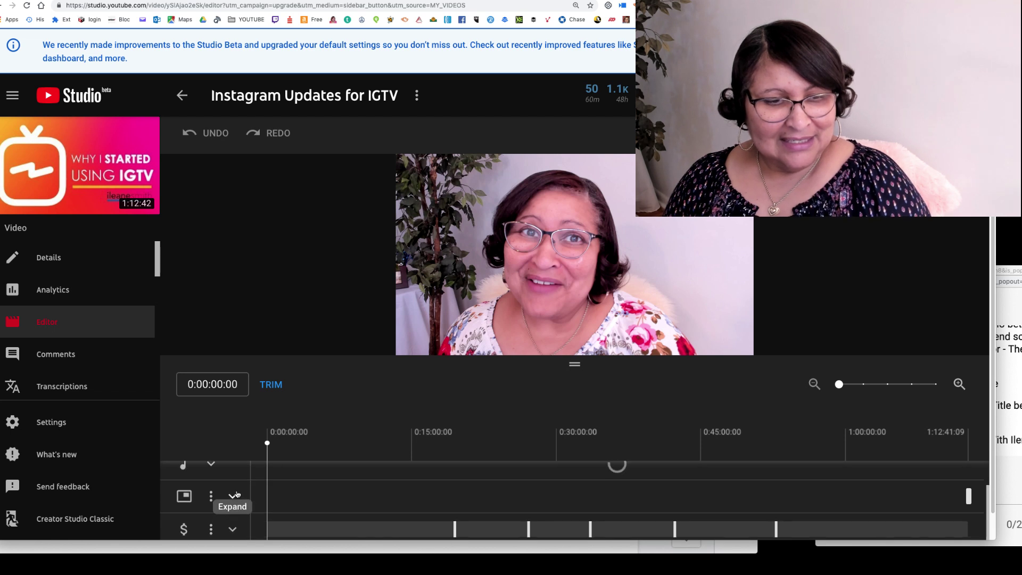
pyautogui.scroll(-2, 237, 491)
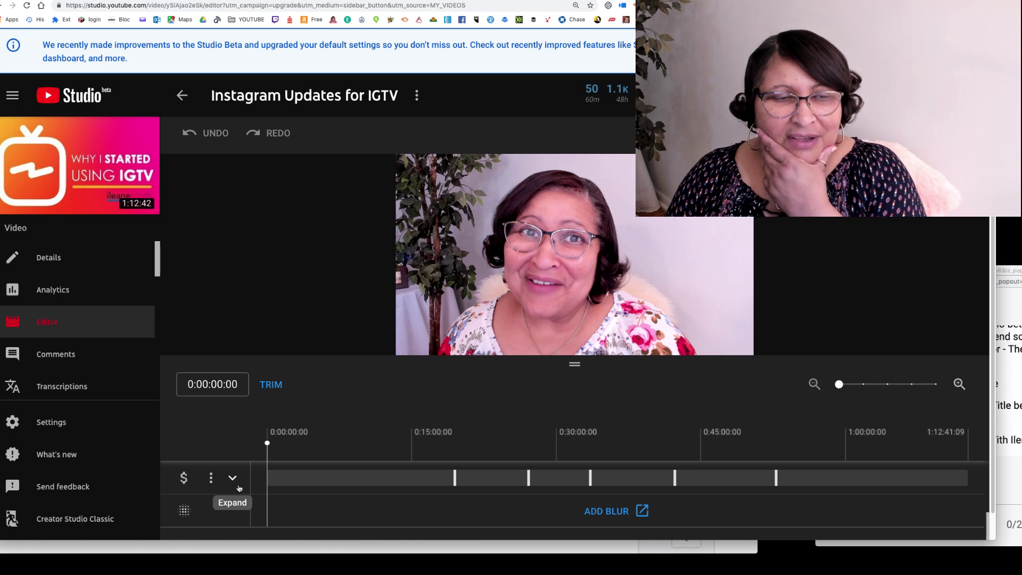
pyautogui.scroll(-1, 238, 490)
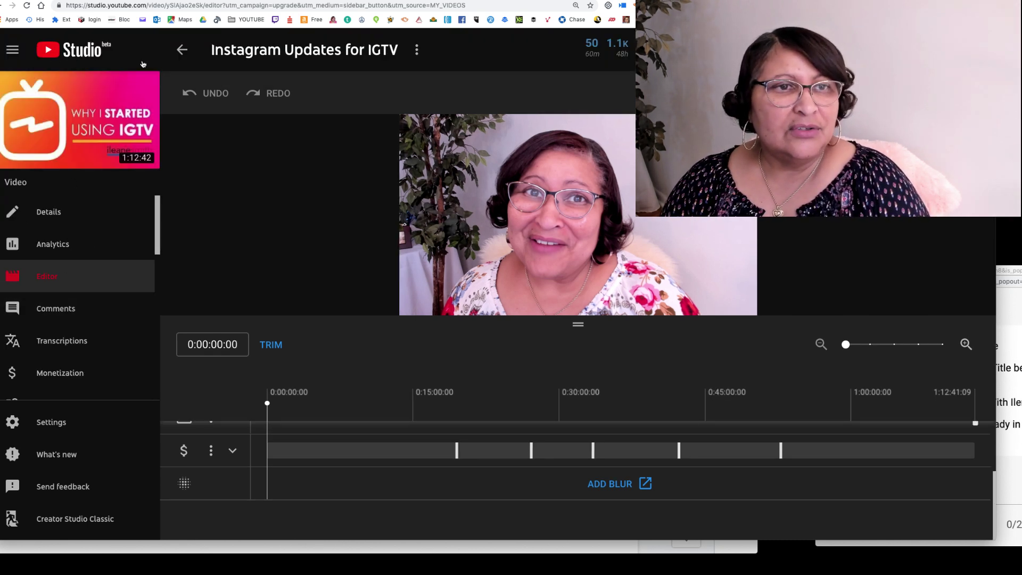
pyautogui.click(182, 52)
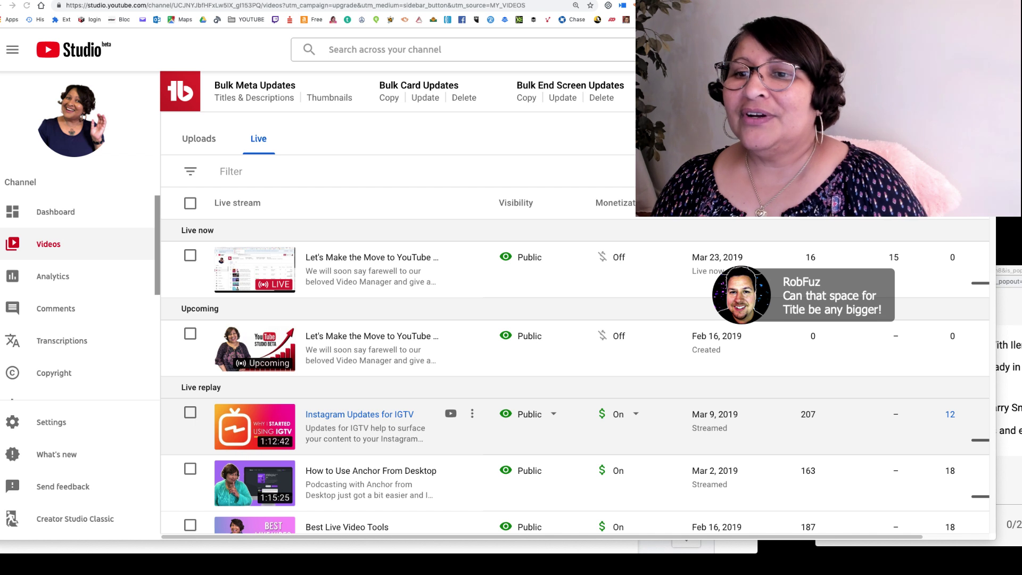
# Step: View the quick title and description edit of the "Instagram Updates for IGTV" replay and cancel it without saving
pyautogui.click(473, 415)
pyautogui.click(415, 293)
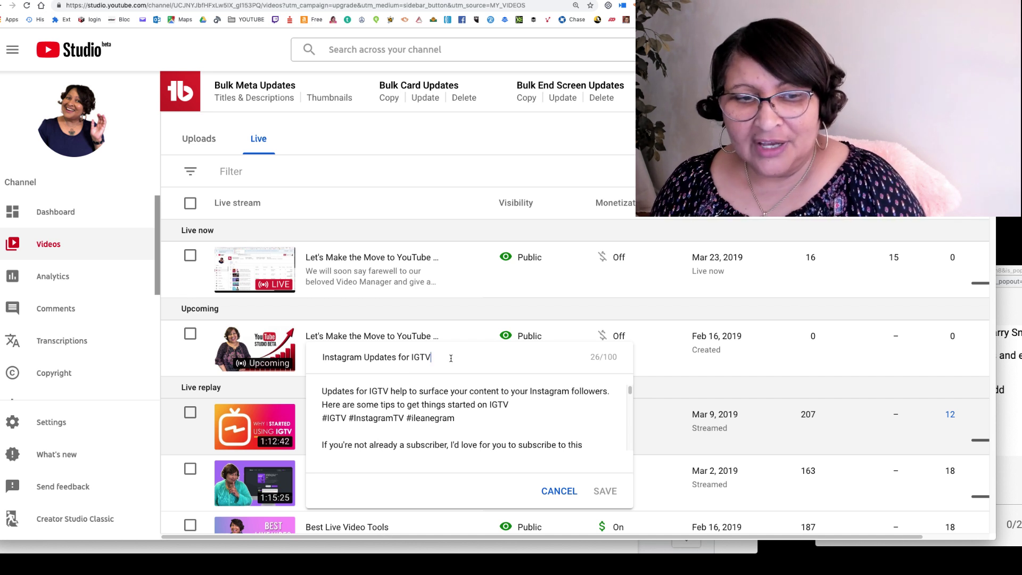
pyautogui.click(560, 493)
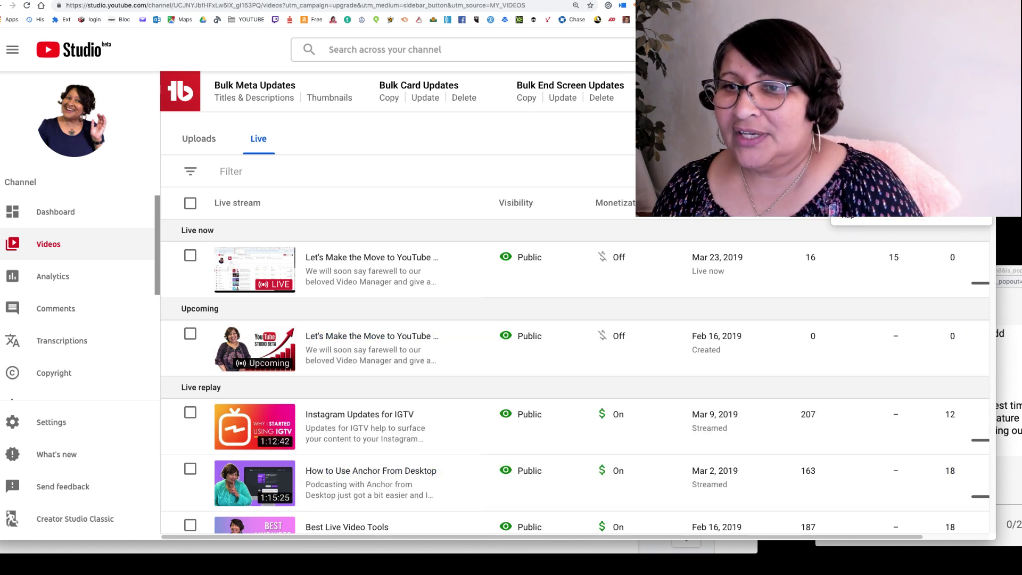
# Step: Shrink the page zoom to read more of the "Instagram Updates for IGTV" description in its quick edit, and cancel the edit
pyautogui.press('super+minus')
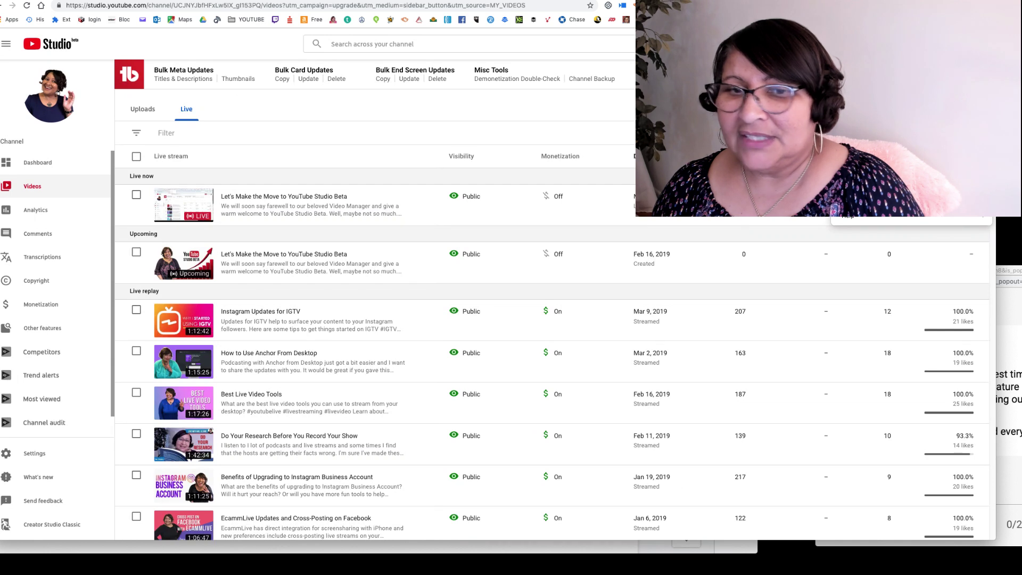
pyautogui.press('super+minus')
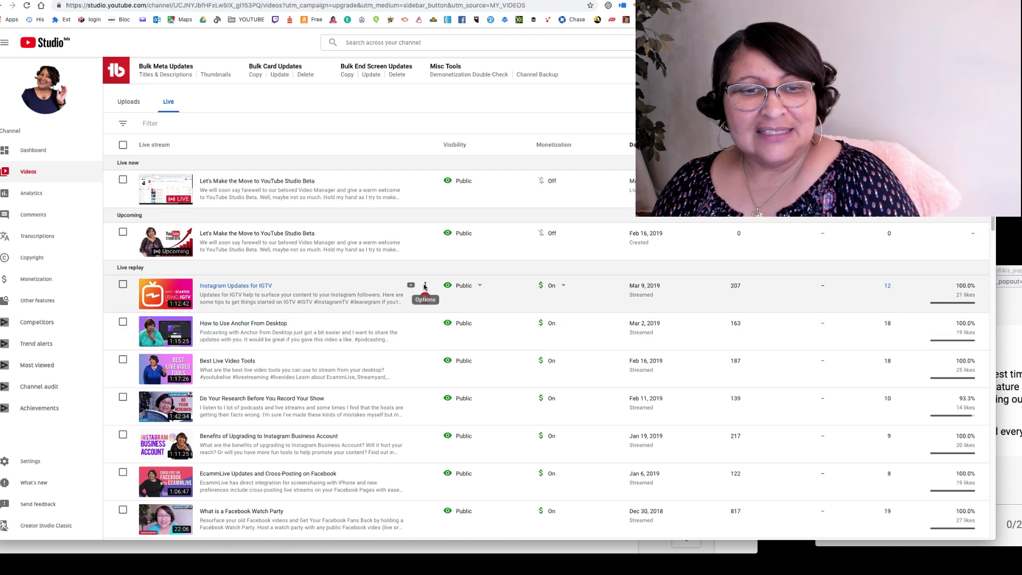
pyautogui.click(425, 288)
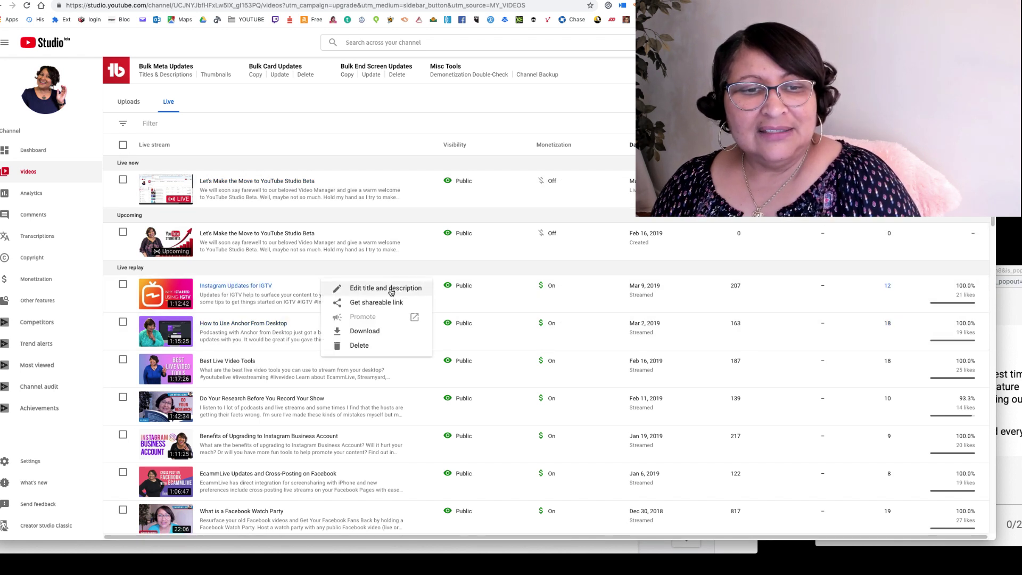
pyautogui.click(387, 291)
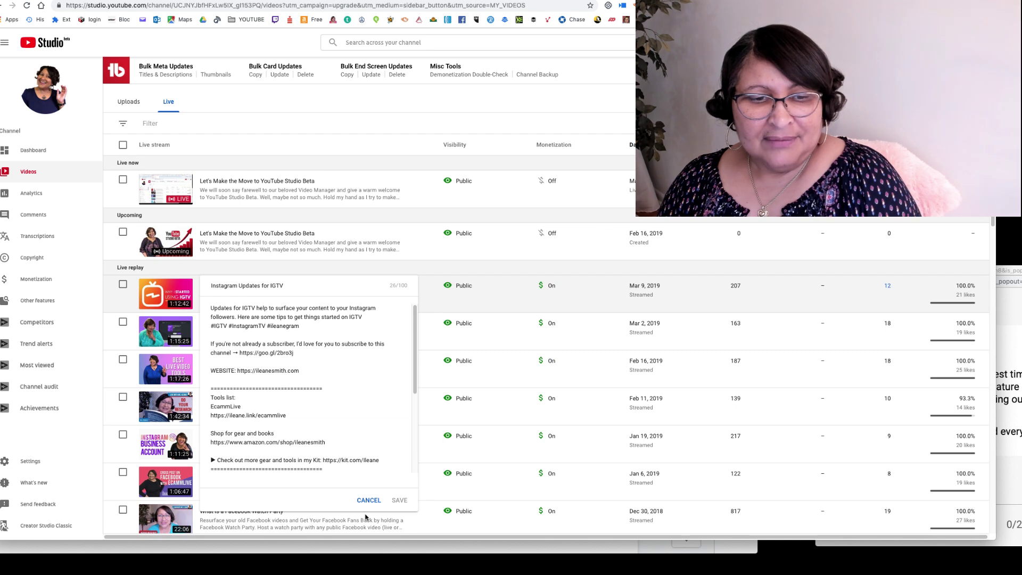
pyautogui.click(369, 500)
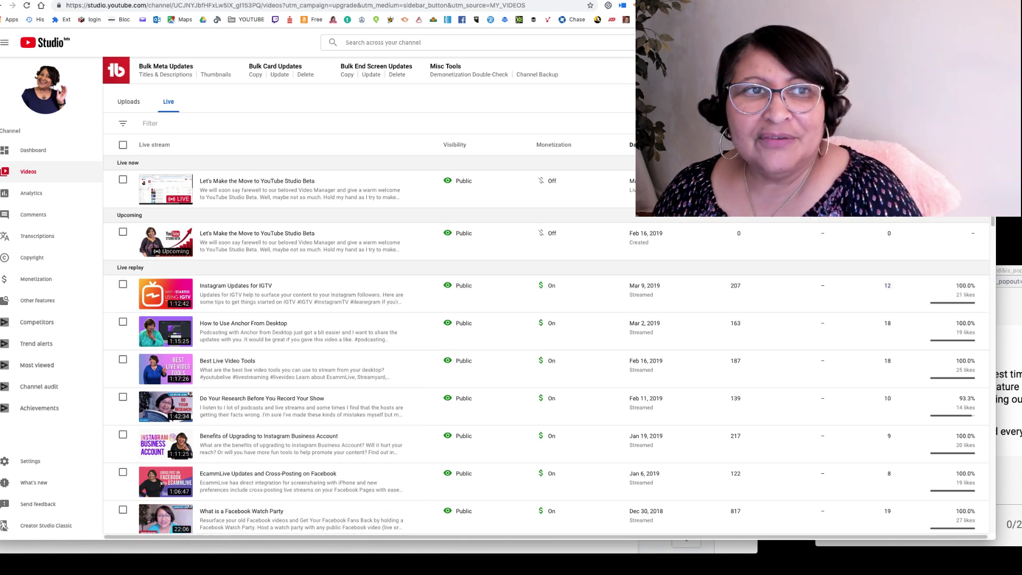
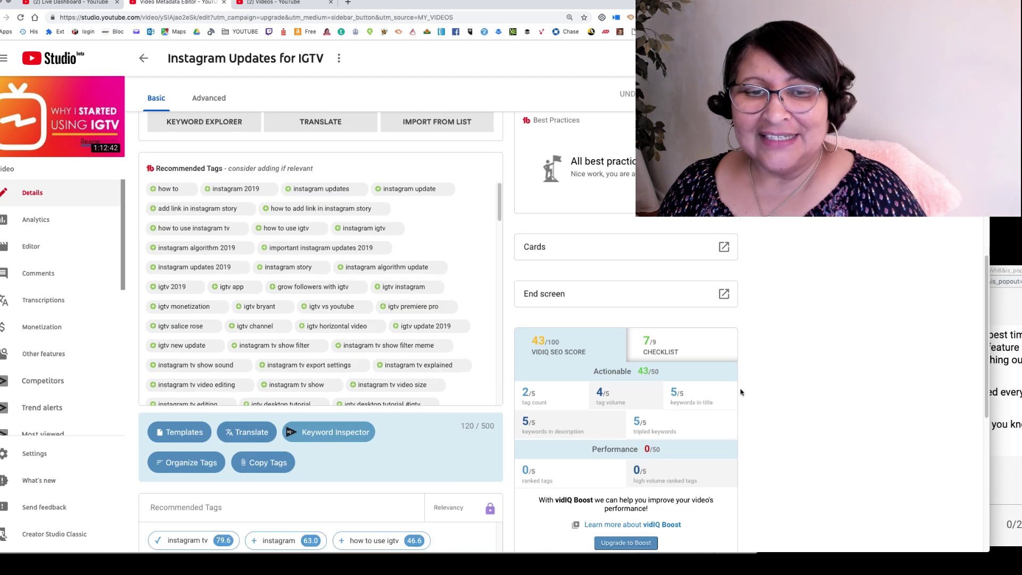
# Step: View the cards and the end screen elements of the "Instagram Updates for IGTV" replay, closing each page without changes
pyautogui.click(724, 248)
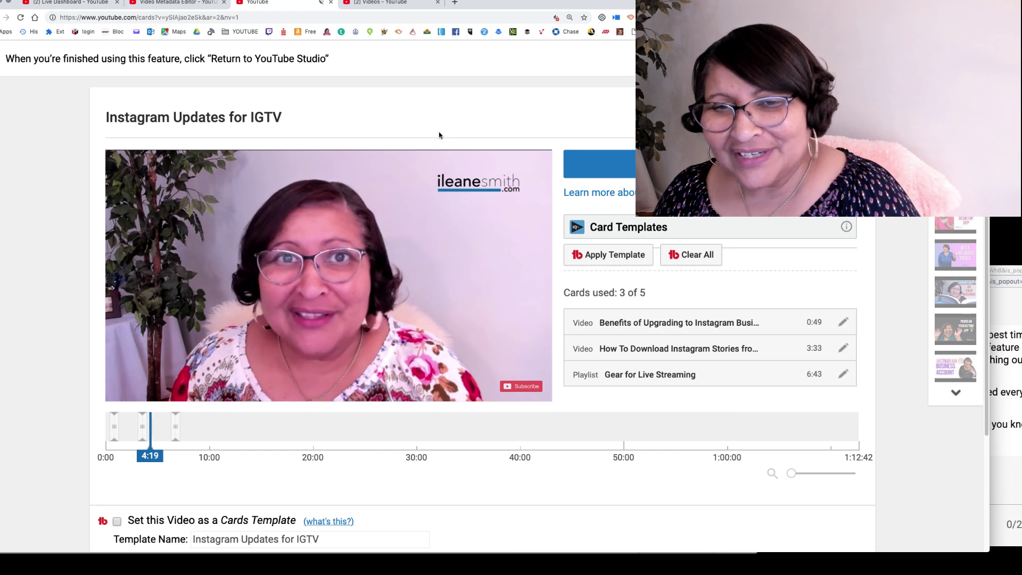
pyautogui.click(330, 3)
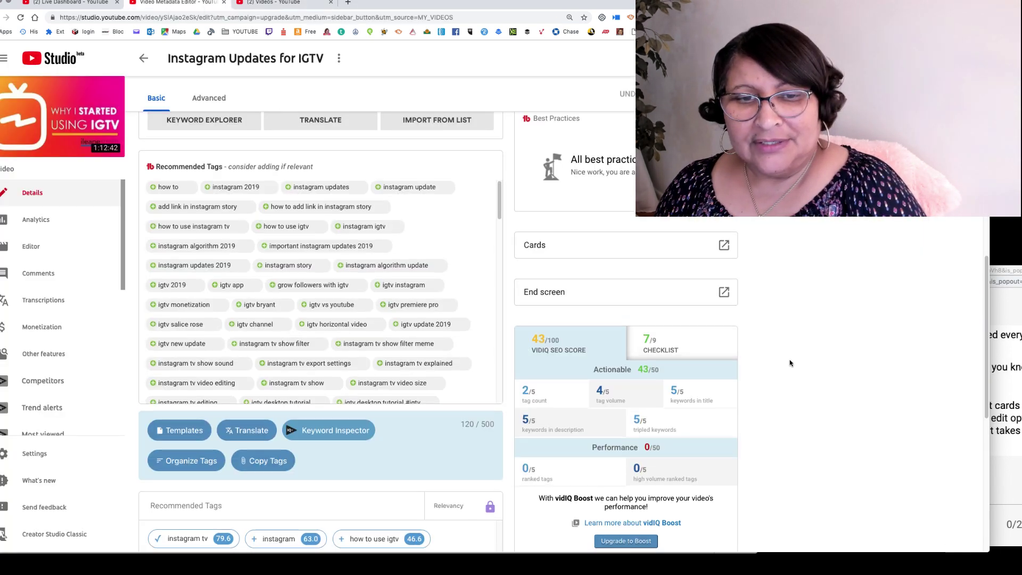
pyautogui.scroll(-3, 772, 333)
pyautogui.scroll(2, 772, 333)
pyautogui.click(541, 237)
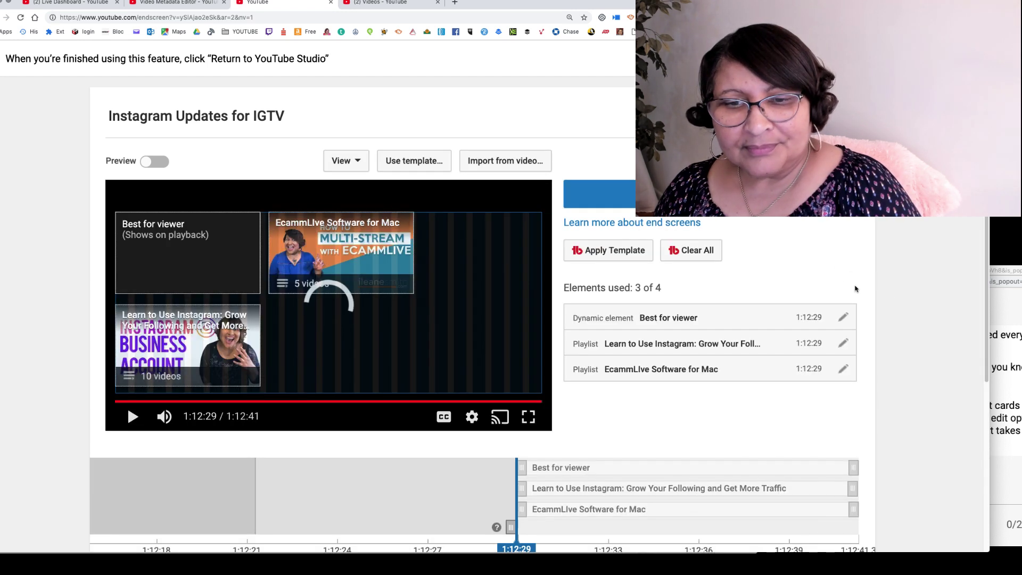
pyautogui.scroll(-1, 903, 308)
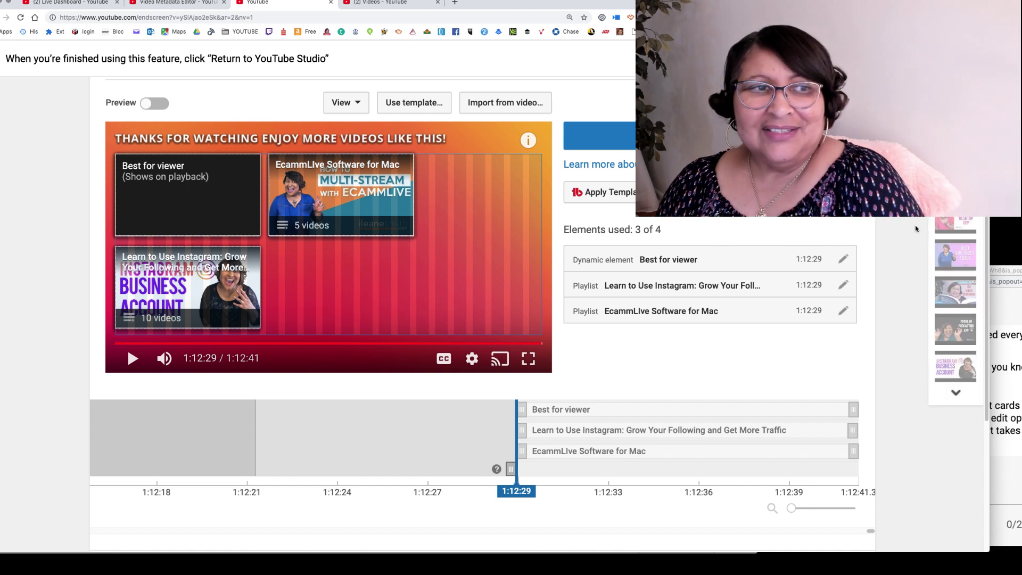
pyautogui.scroll(2, 915, 227)
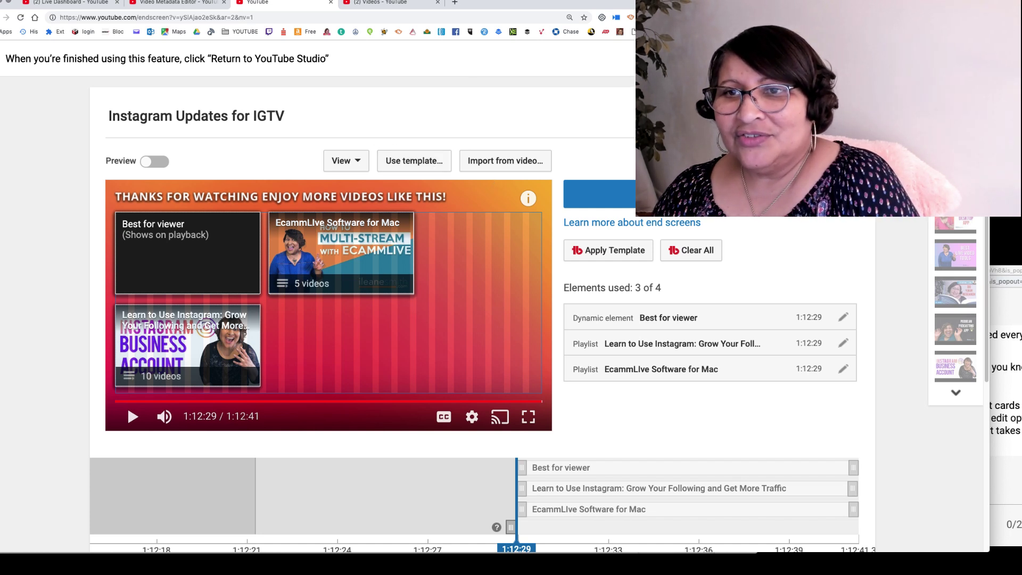
pyautogui.press('super+w')
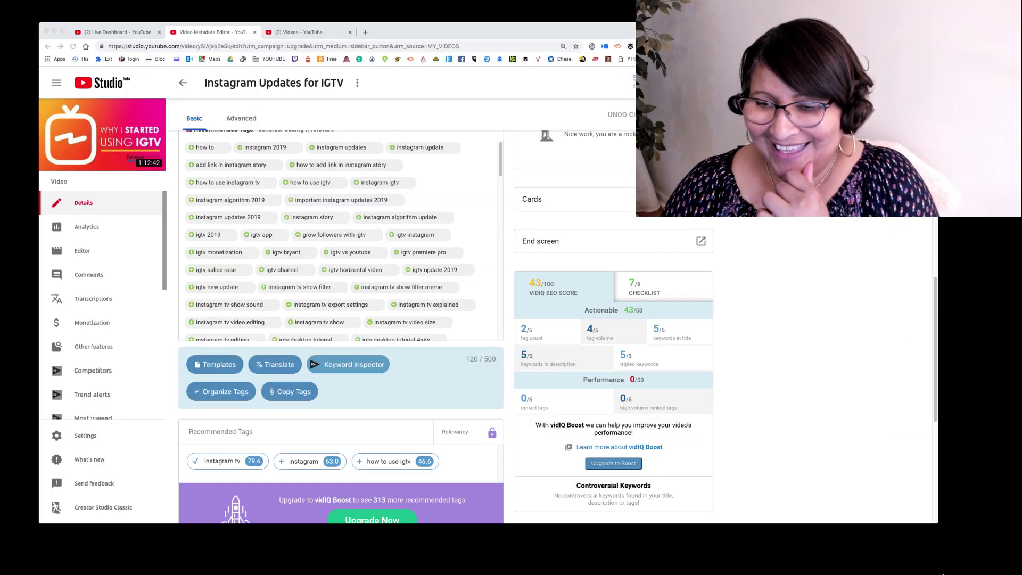
# Step: Enlarge the browser window and shift it toward the upper-left corner of the desktop
pyautogui.moveTo(935, 523); pyautogui.dragTo(984, 539)
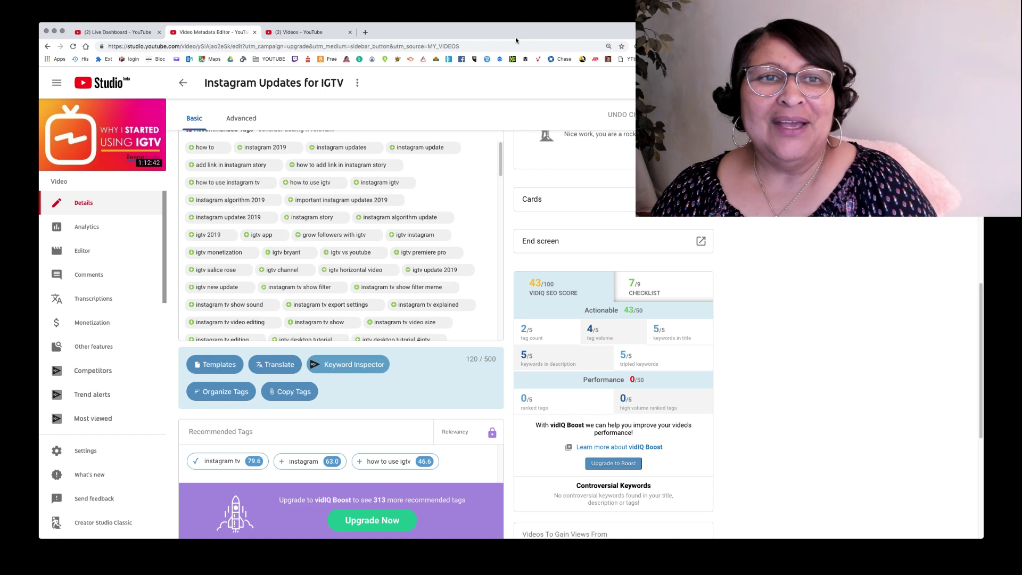
pyautogui.moveTo(519, 33); pyautogui.dragTo(481, 20)
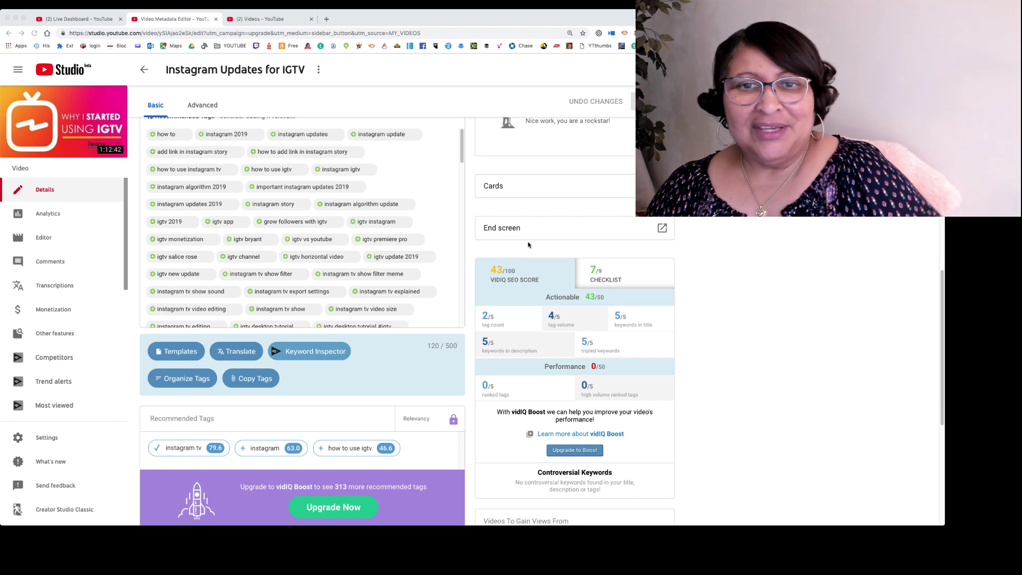
pyautogui.click(466, 437)
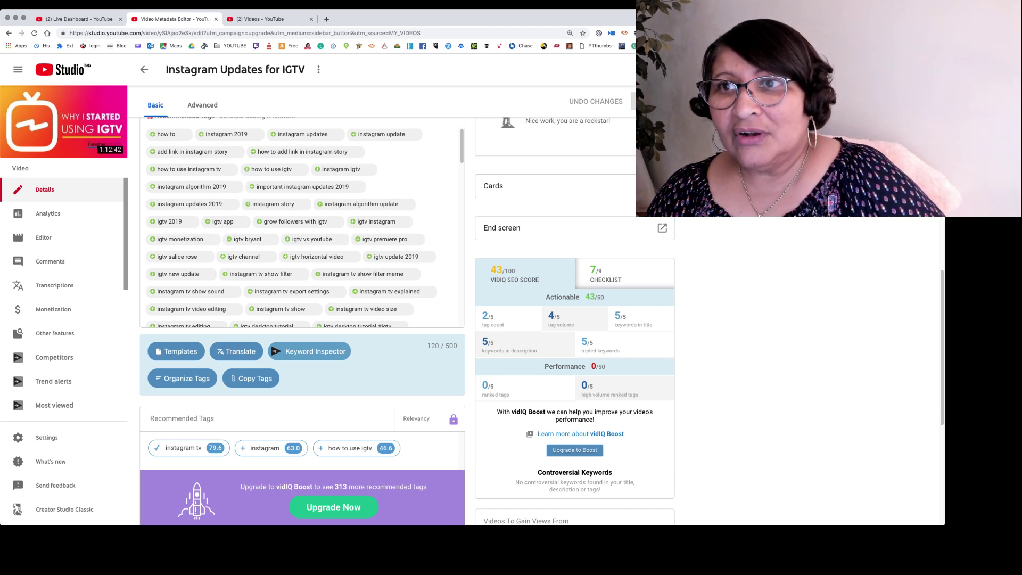
pyautogui.press('super+plus')
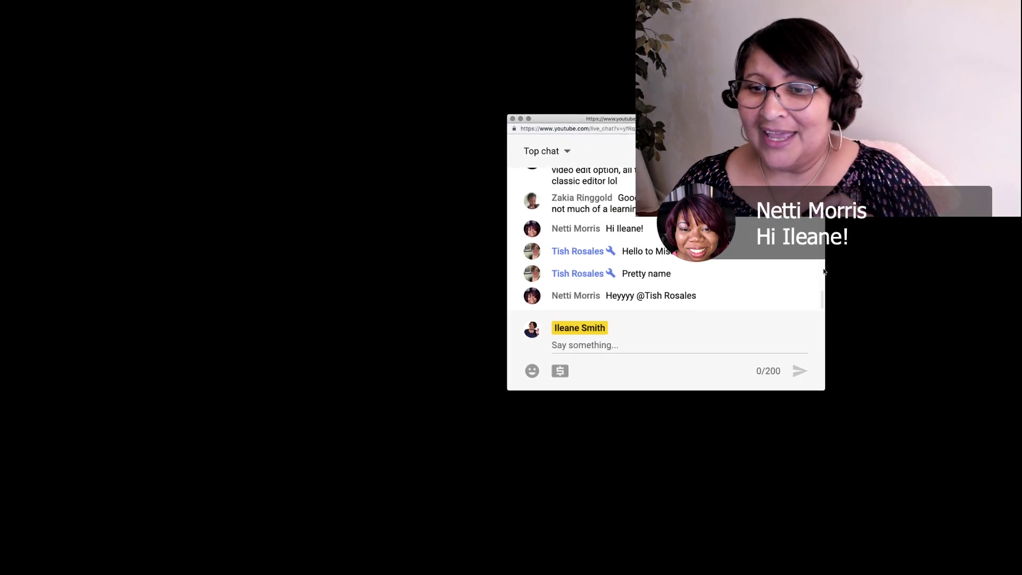
# Step: Show the options of a viewer's message in the live chat window and choose the profile entry
pyautogui.moveTo(721, 271)
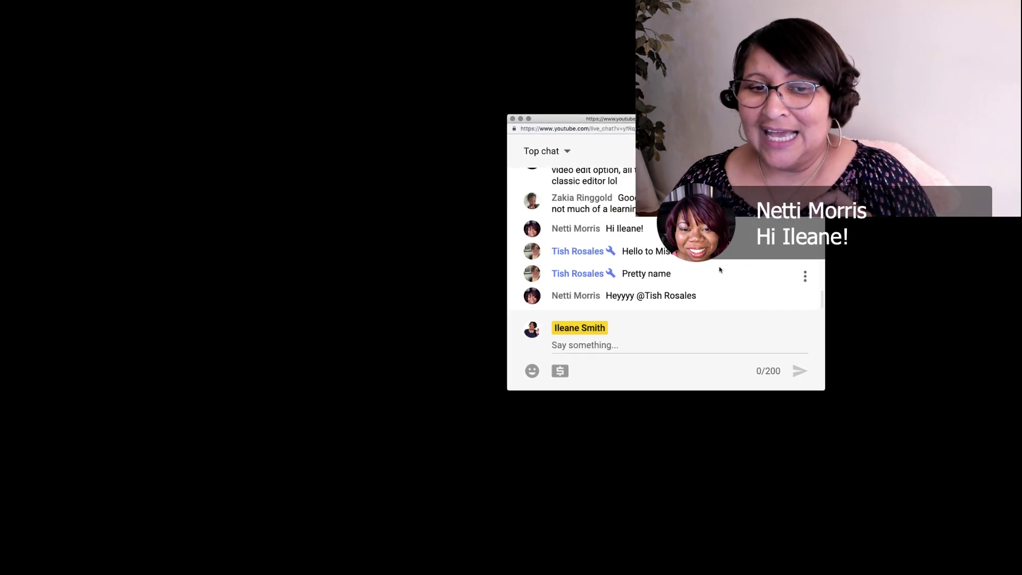
pyautogui.click(805, 276)
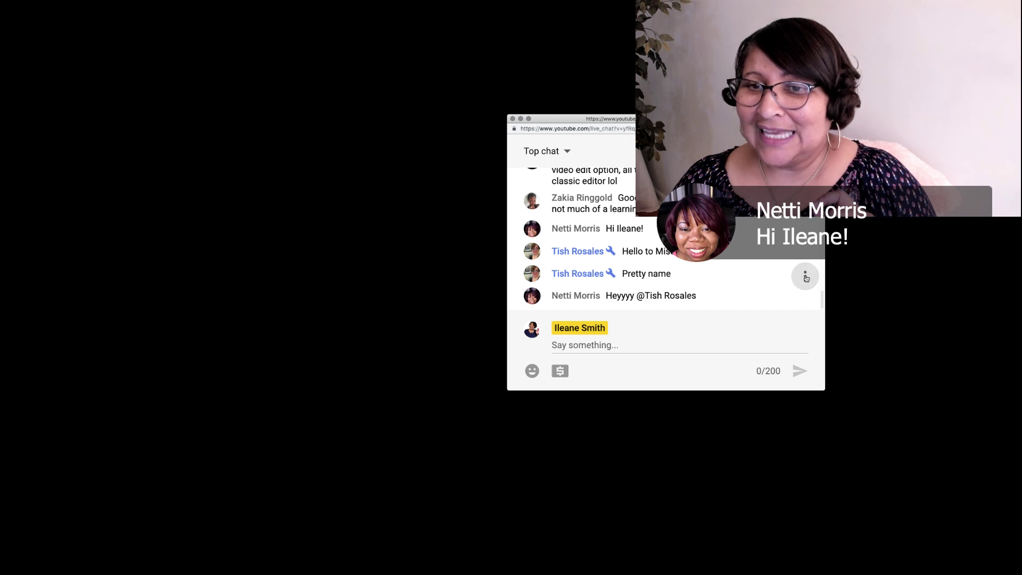
pyautogui.press('super+Tab')
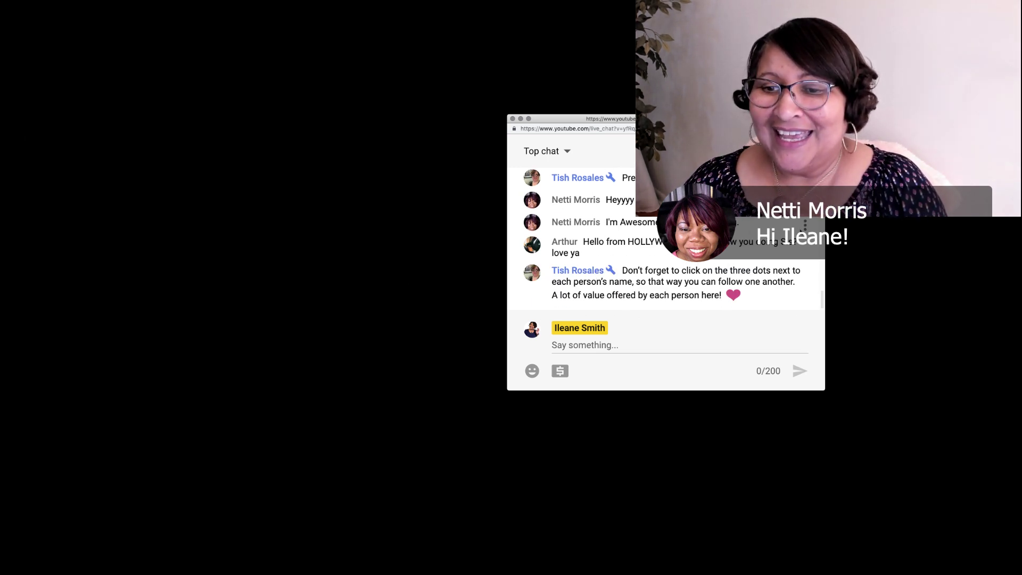
pyautogui.click(805, 228)
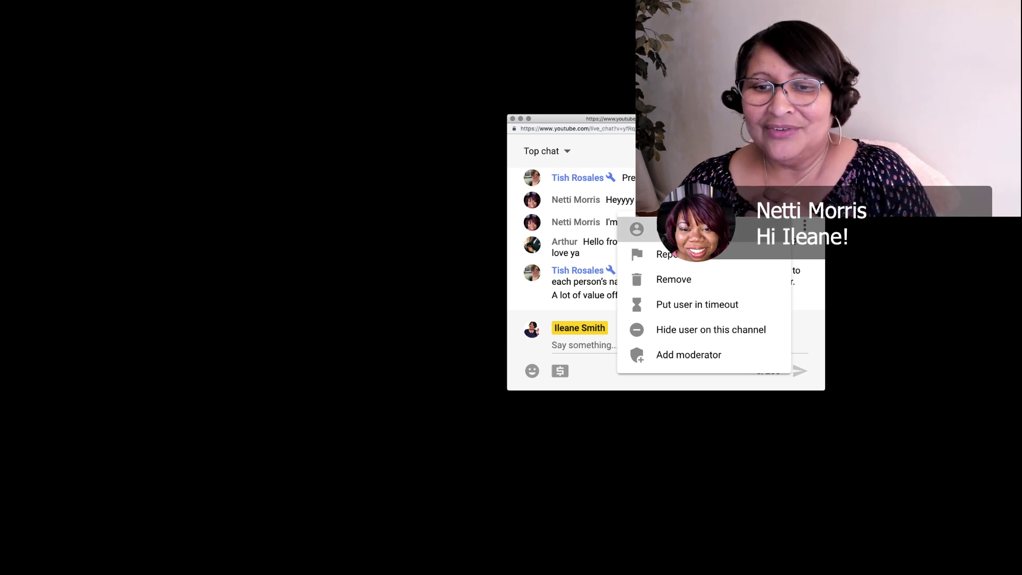
pyautogui.click(695, 229)
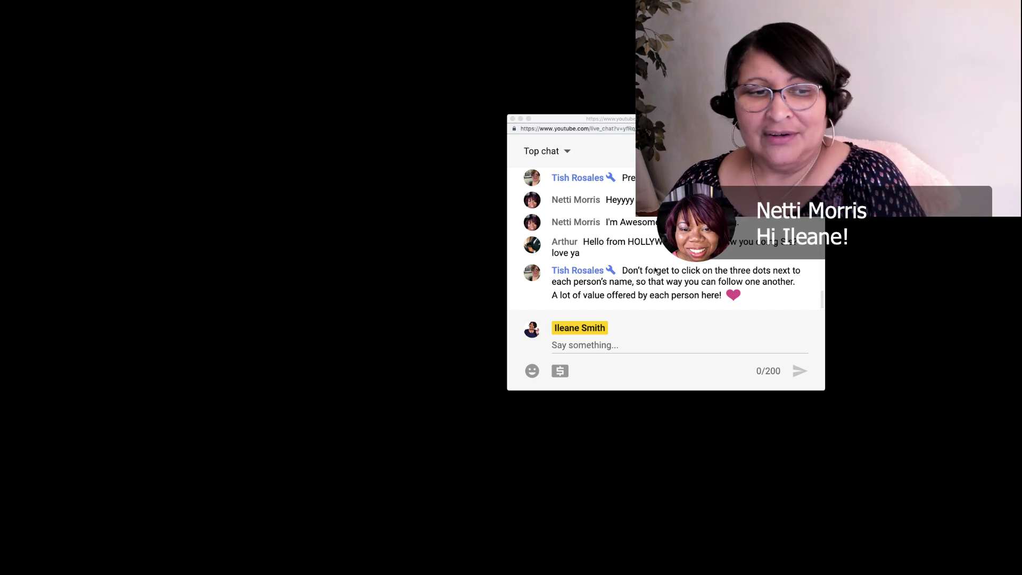
# Step: Switch back to Studio beta, leave the replay's comments and browse the public comments of the whole channel
pyautogui.press('super+Tab')
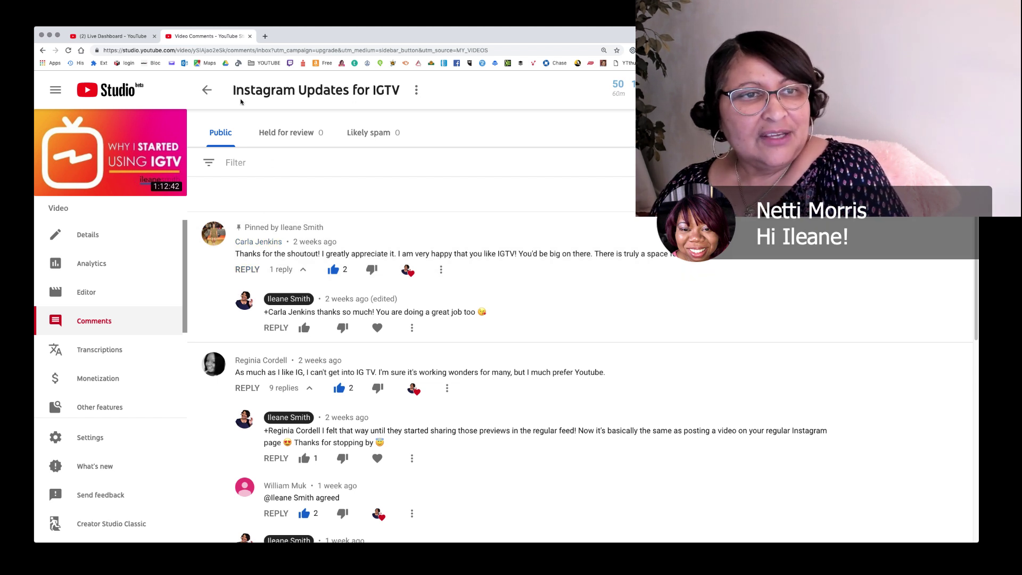
pyautogui.click(207, 90)
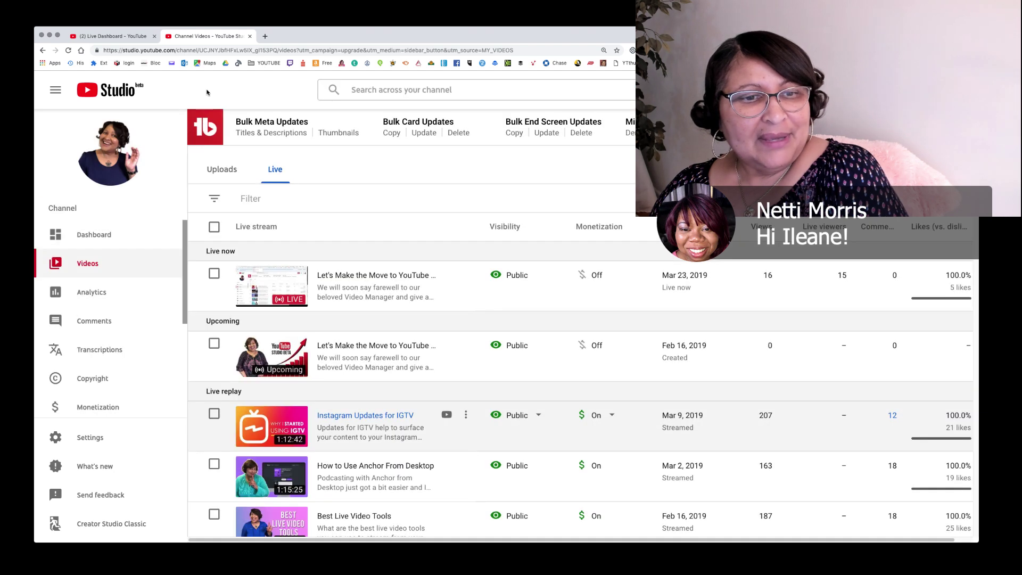
pyautogui.click(95, 323)
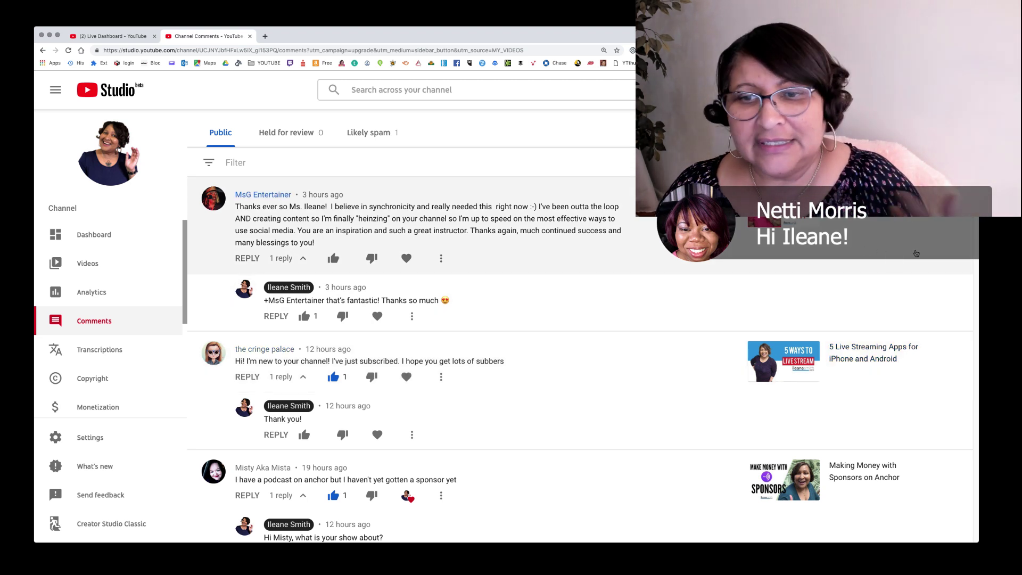
pyautogui.scroll(-1, 903, 488)
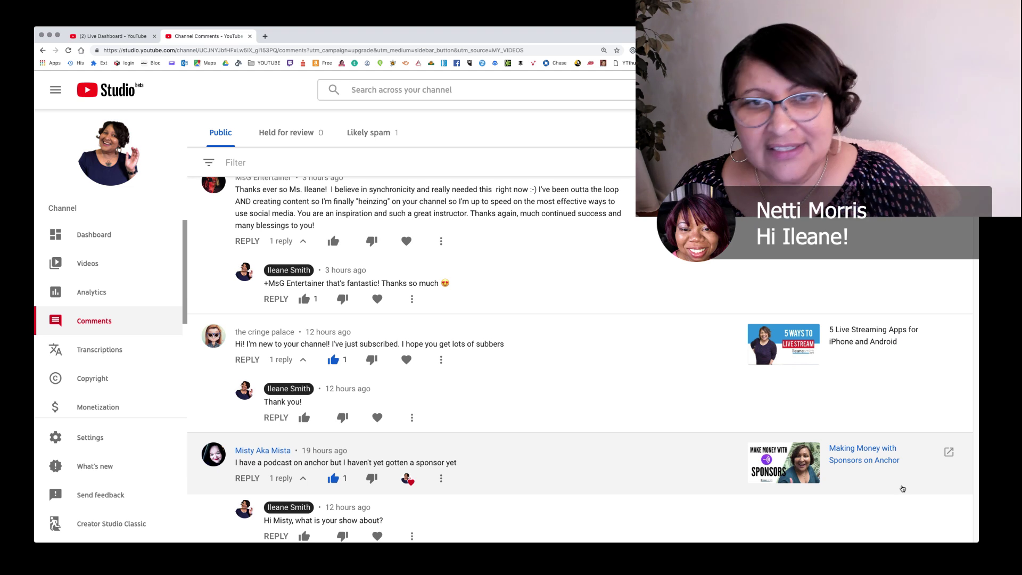
pyautogui.scroll(-1, 902, 489)
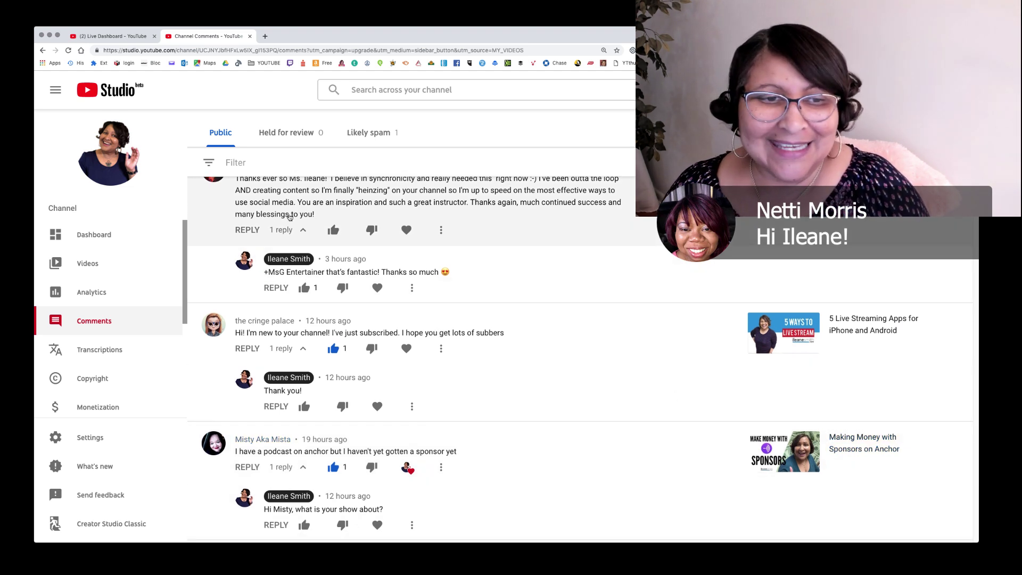
# Step: Like and heart the newest public comment, and heart the viewer comment in the thread below it
pyautogui.scroll(1, 612, 263)
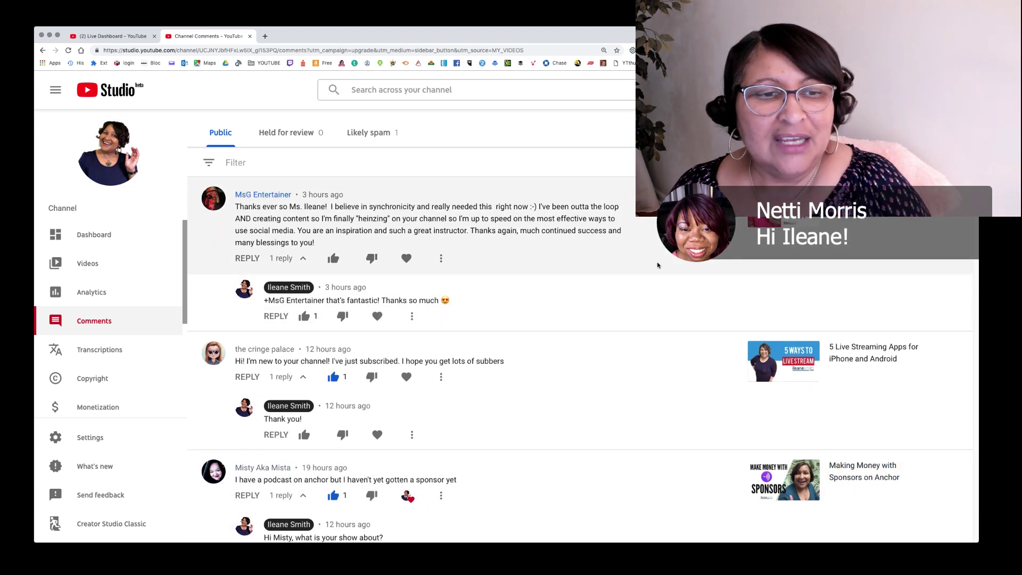
pyautogui.click(334, 260)
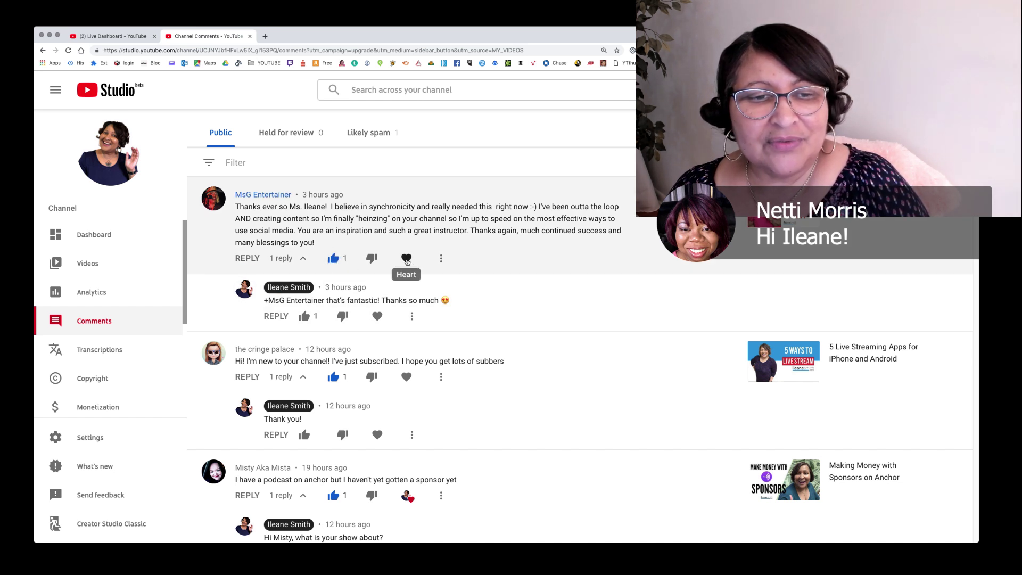
pyautogui.click(401, 257)
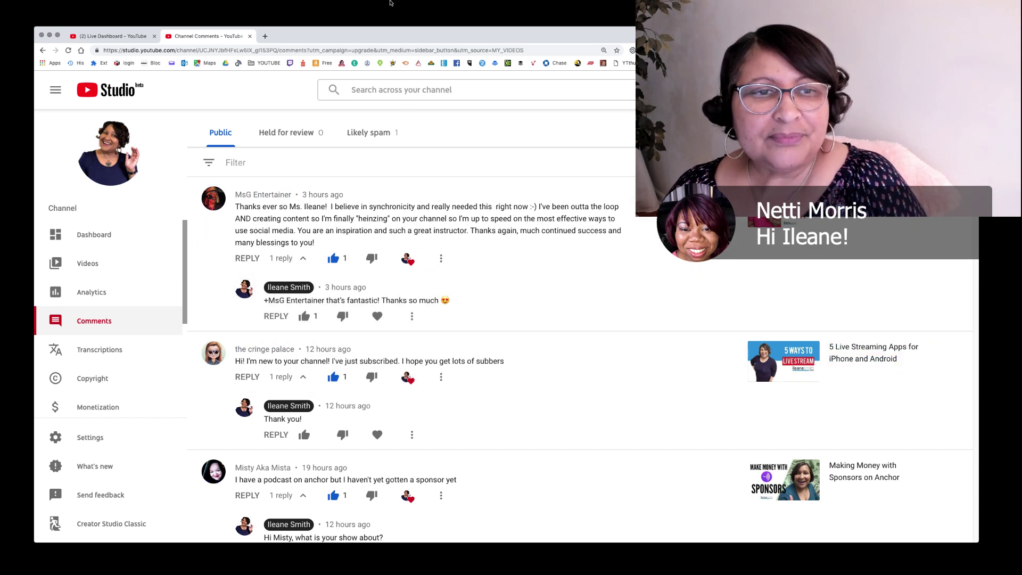
# Step: Approve the viewer reply with the podcast link in the likely-spam comments and check its thread among the public comments
pyautogui.click(382, 137)
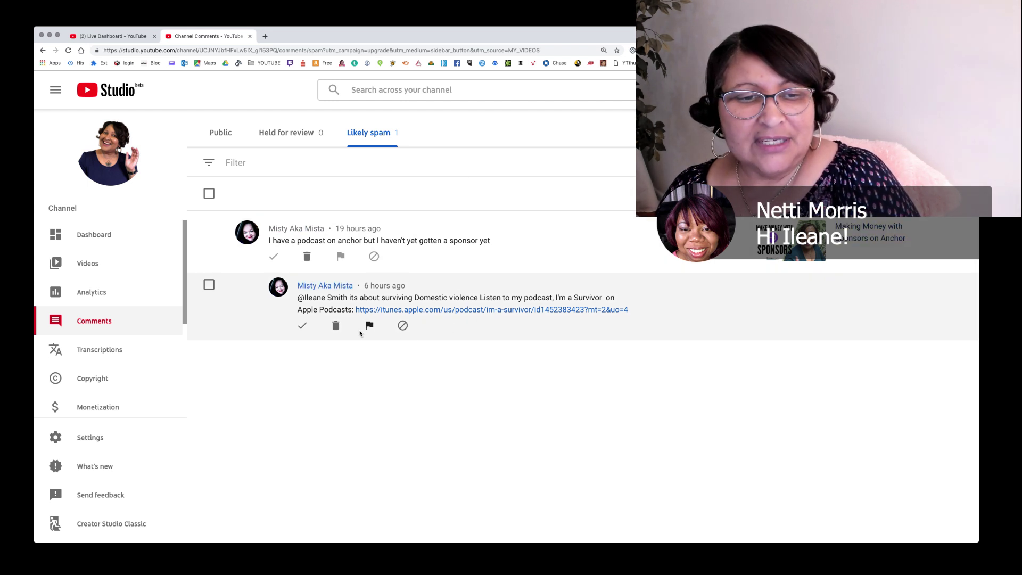
pyautogui.click(301, 327)
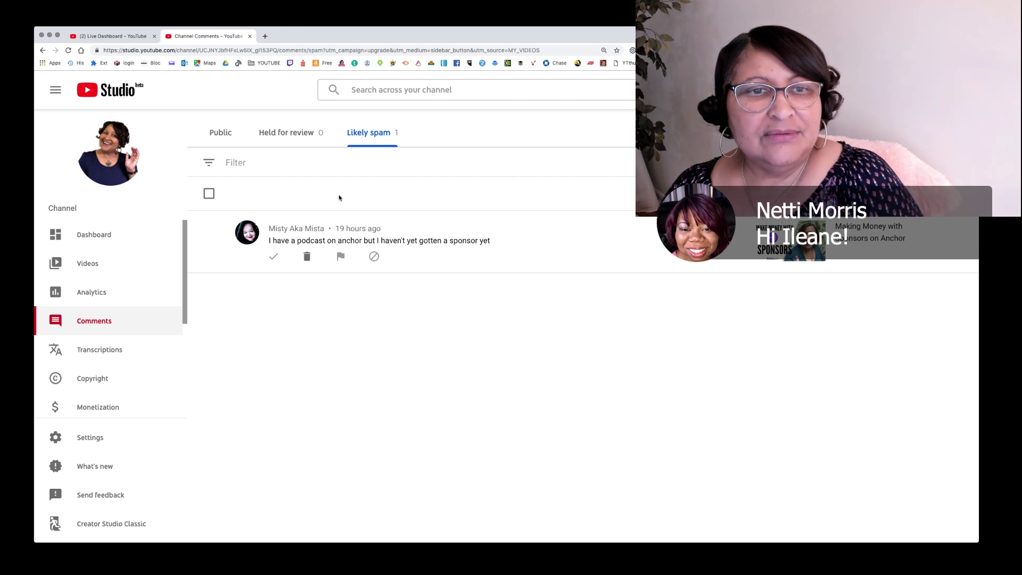
pyautogui.click(223, 139)
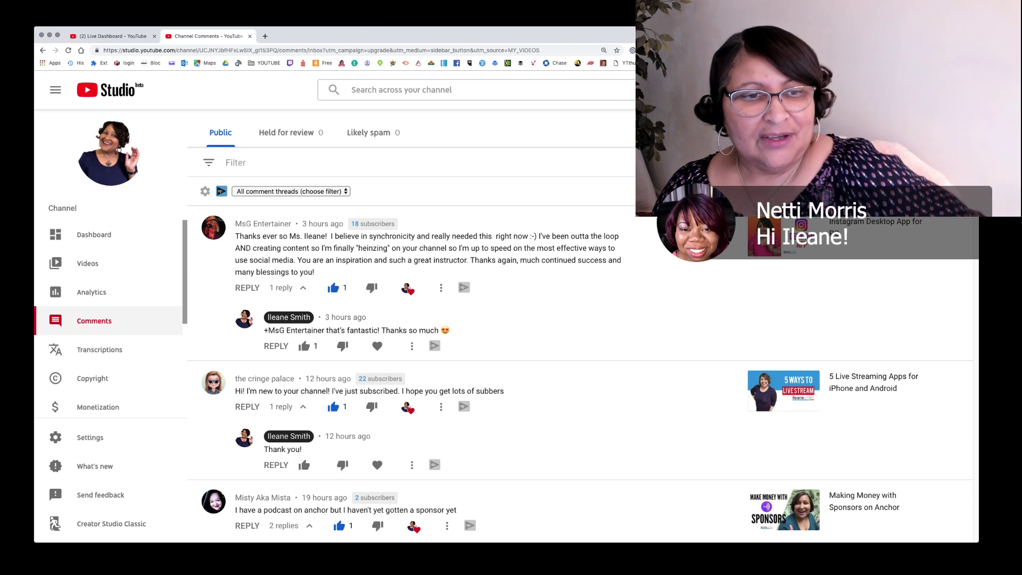
pyautogui.scroll(-4, 502, 337)
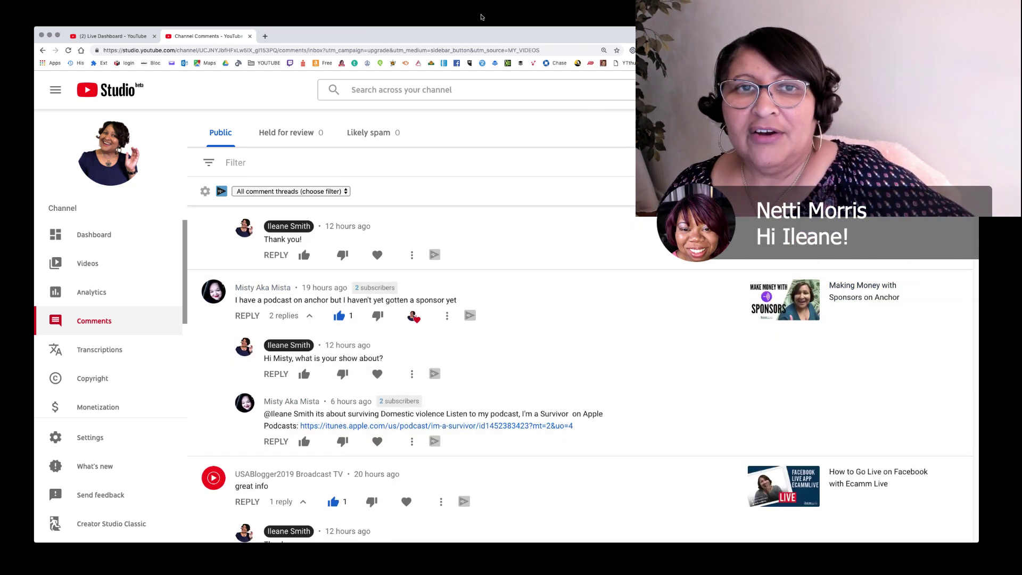
pyautogui.click(505, 18)
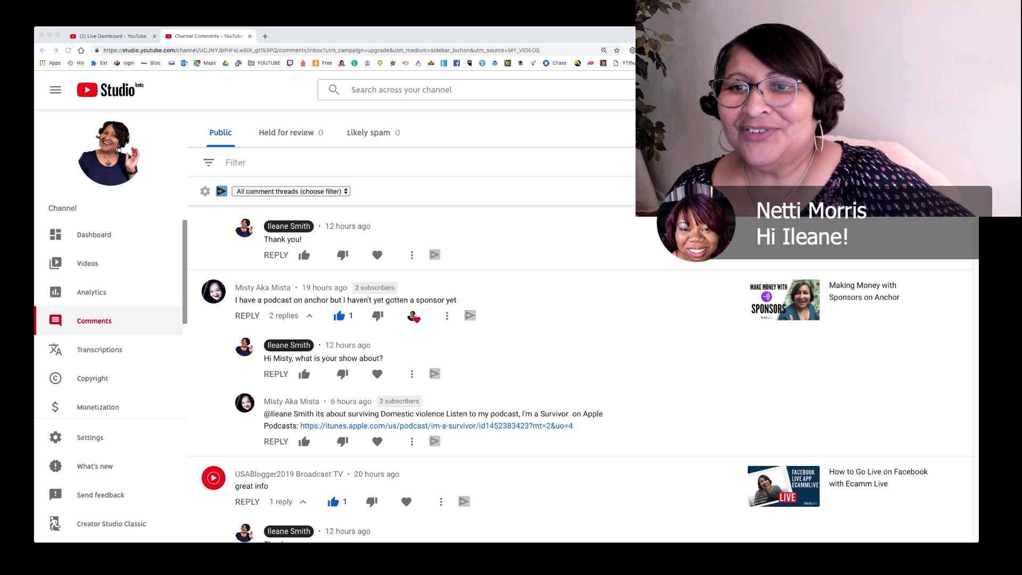
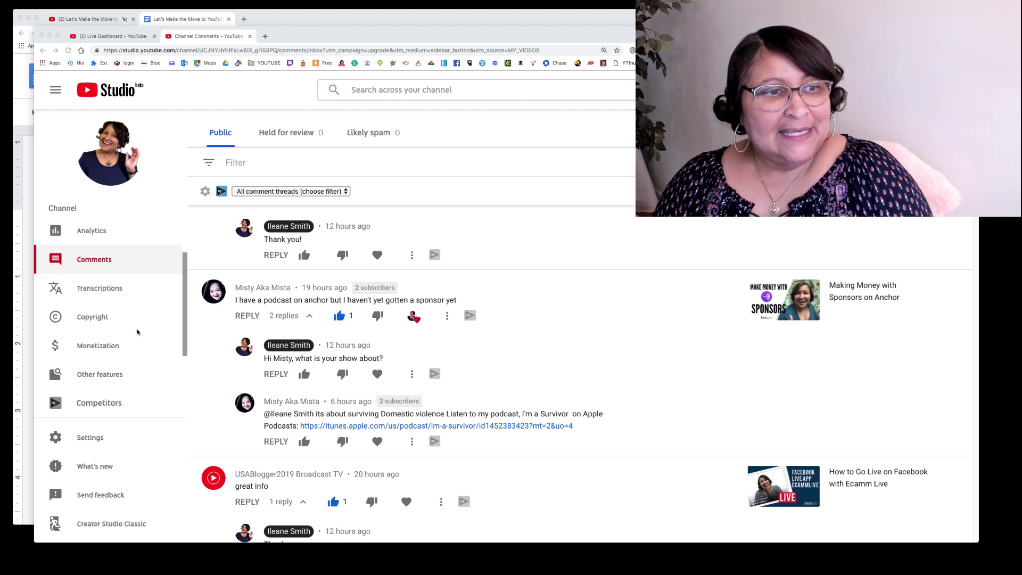
# Step: Open the classic Video Manager from the YouTube bookmarks and show the channel's playlists
pyautogui.scroll(1, 151, 308)
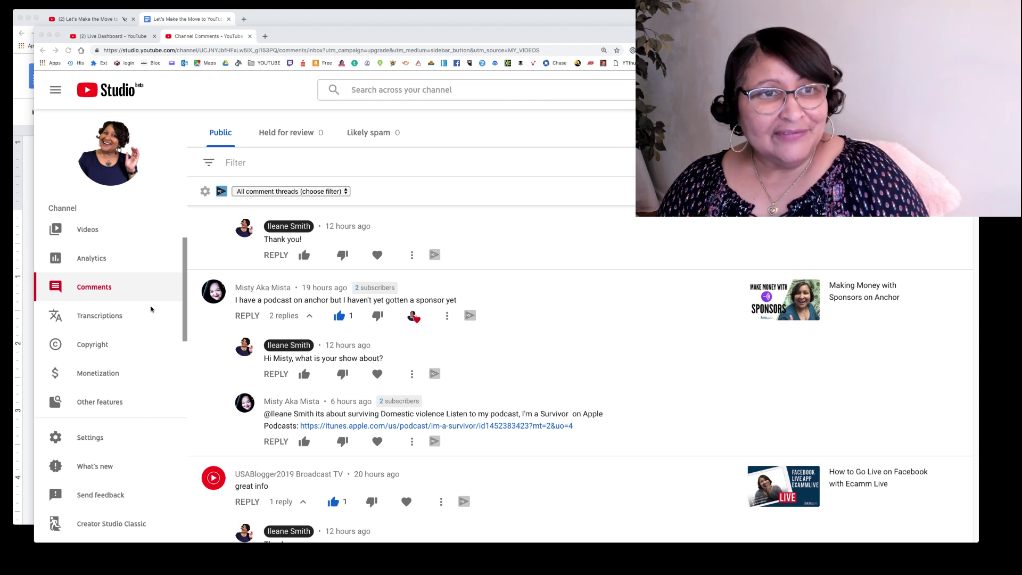
pyautogui.click(264, 64)
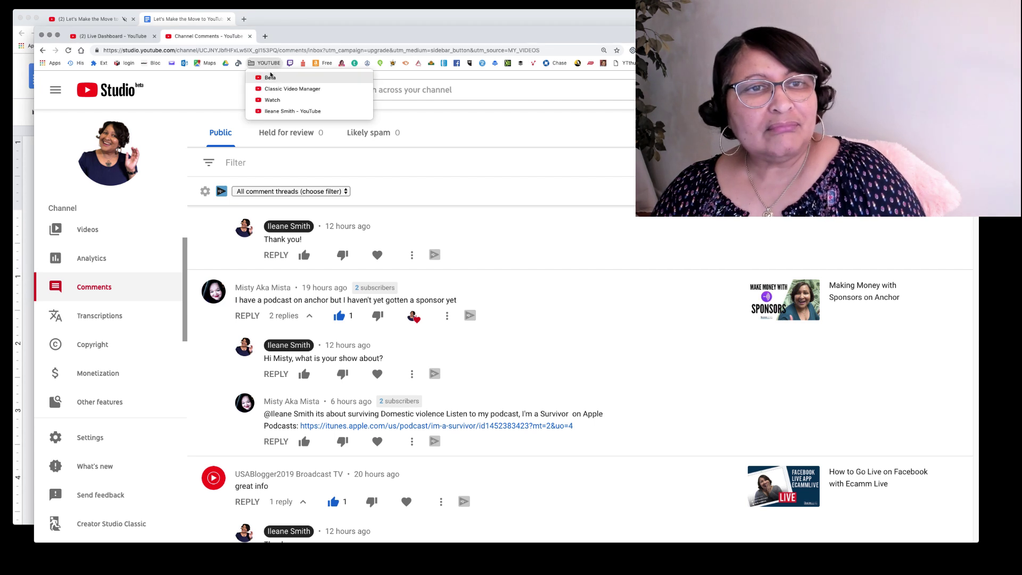
pyautogui.click(273, 89)
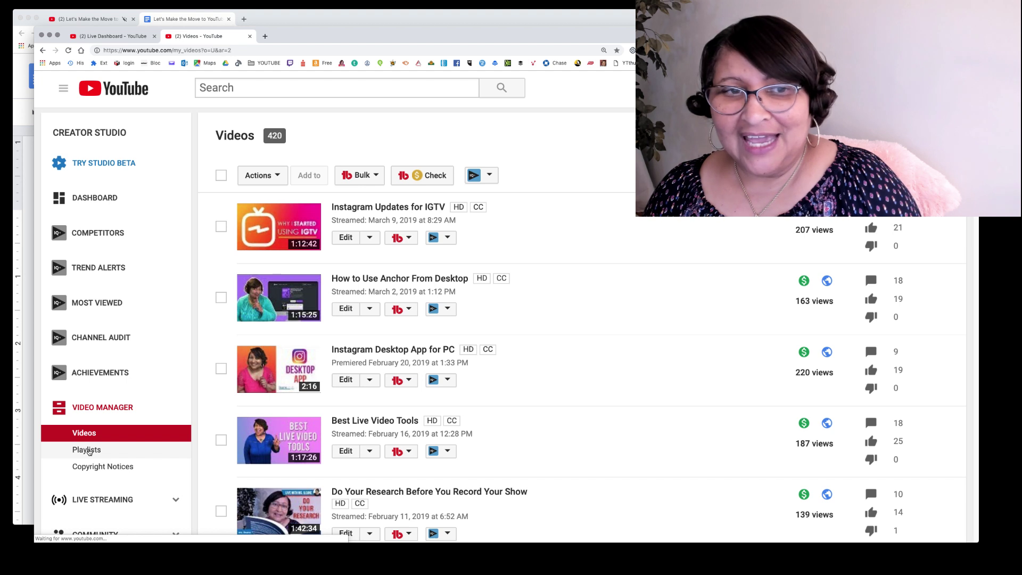
pyautogui.click(88, 451)
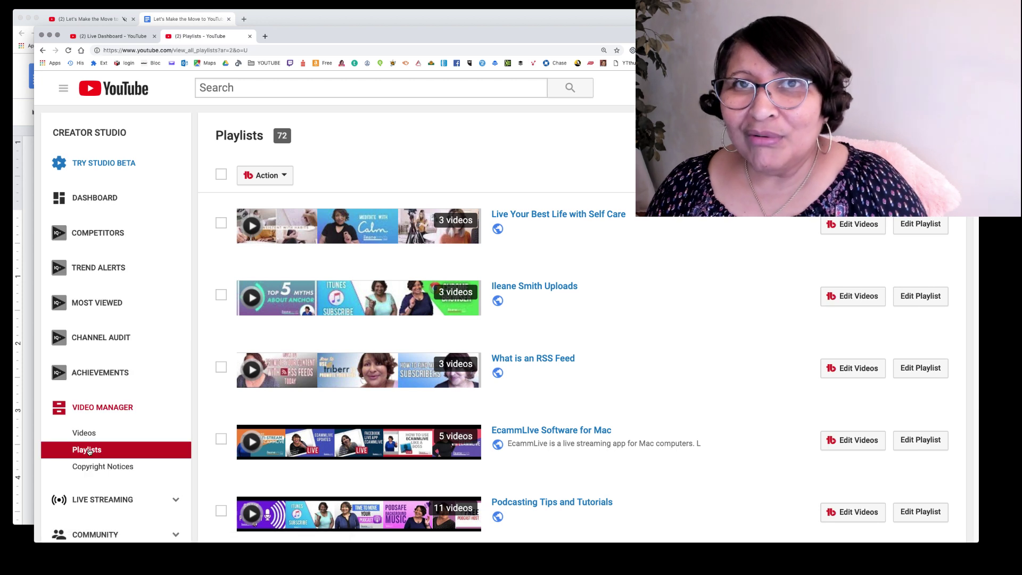
# Step: Search the playlists for "instagram" and open "Learn to Use Instagram: Grow Your Following and Get More Traffic"
pyautogui.moveTo(288, 40); pyautogui.dragTo(256, 22)
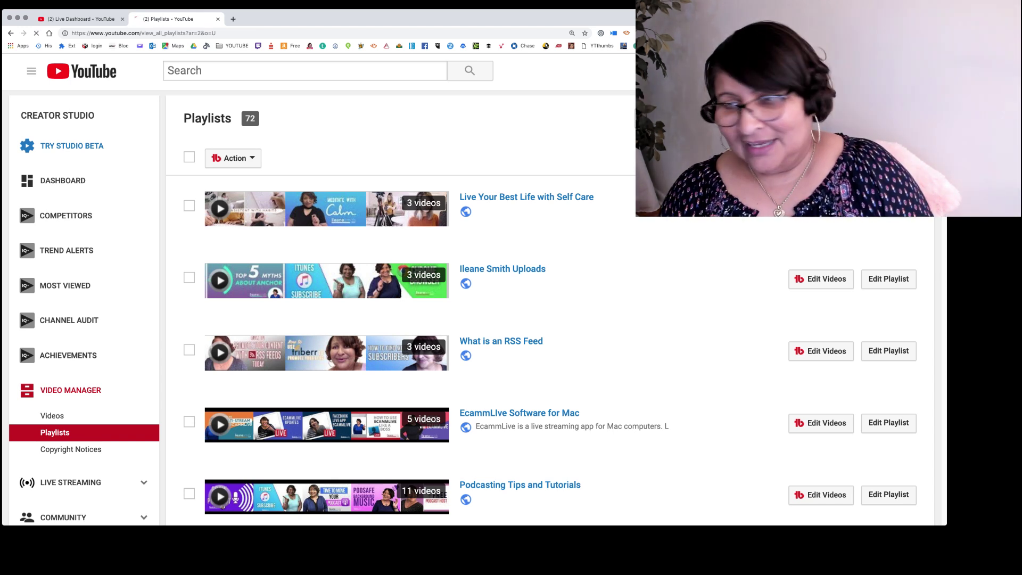
pyautogui.press('Return')
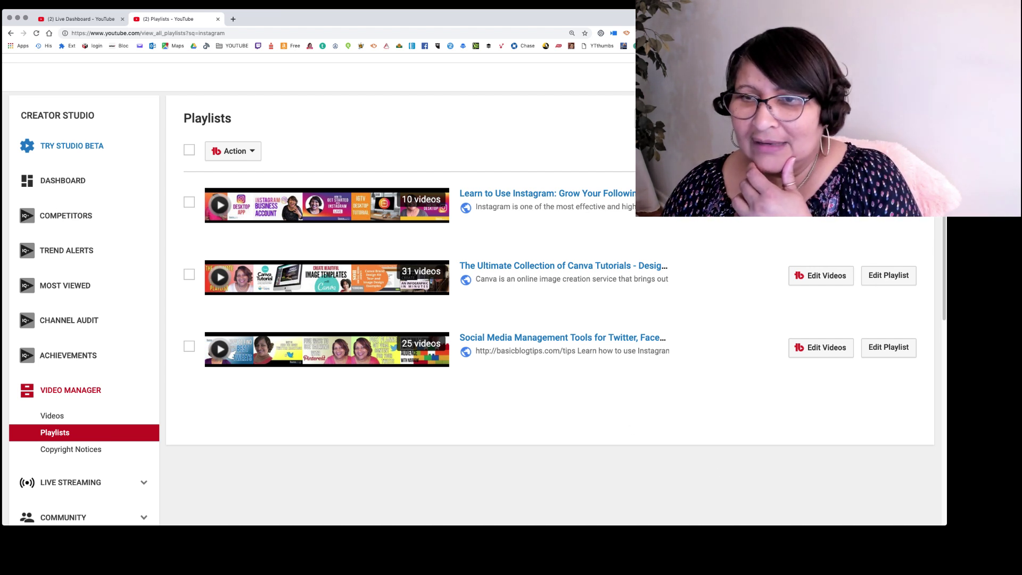
pyautogui.click(547, 193)
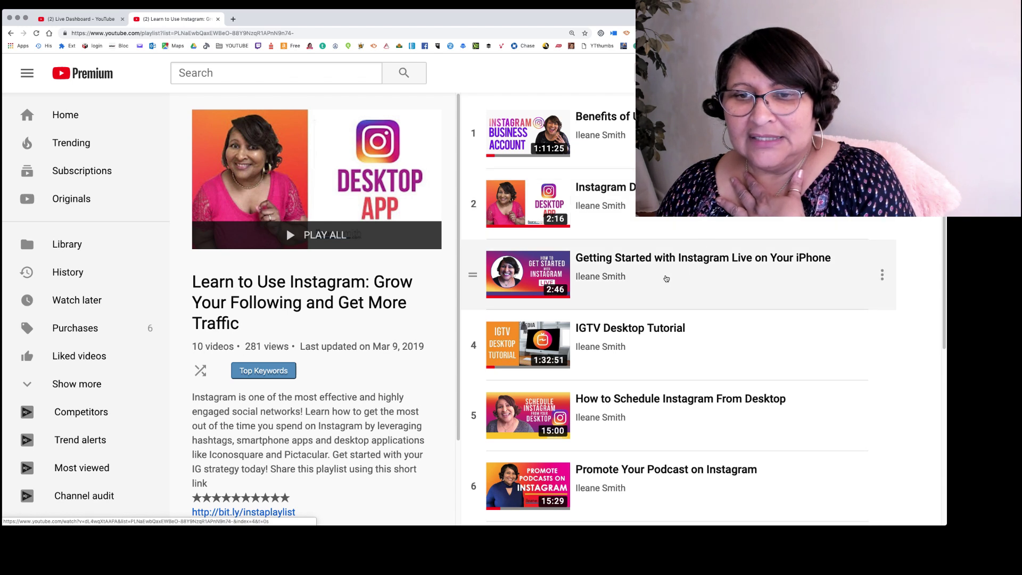
# Step: Review the Instagram playlist's videos down to the last one, along with its description and short link
pyautogui.scroll(-1, 665, 278)
pyautogui.scroll(-3, 659, 314)
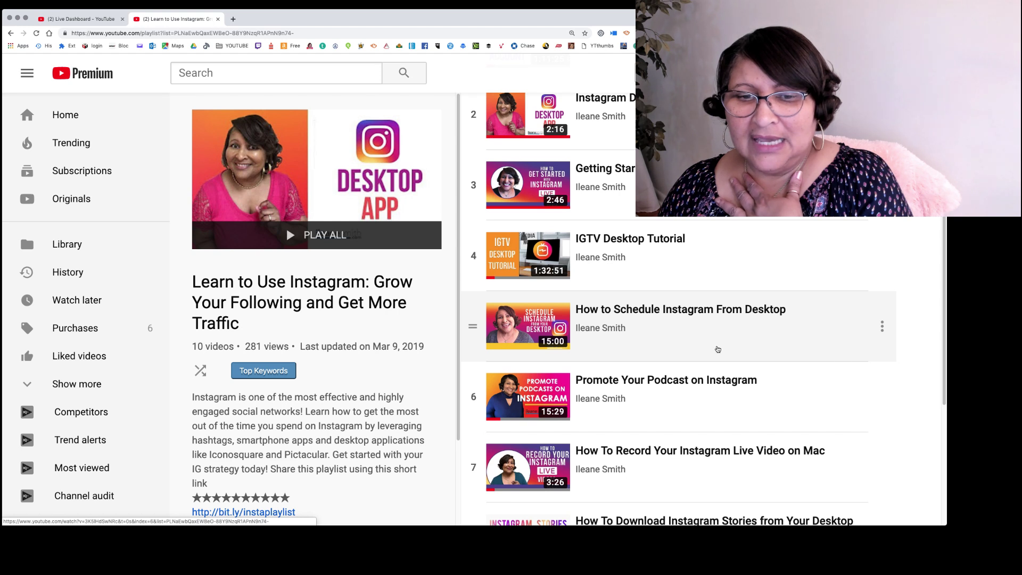
pyautogui.scroll(-3, 743, 333)
pyautogui.scroll(-2, 678, 340)
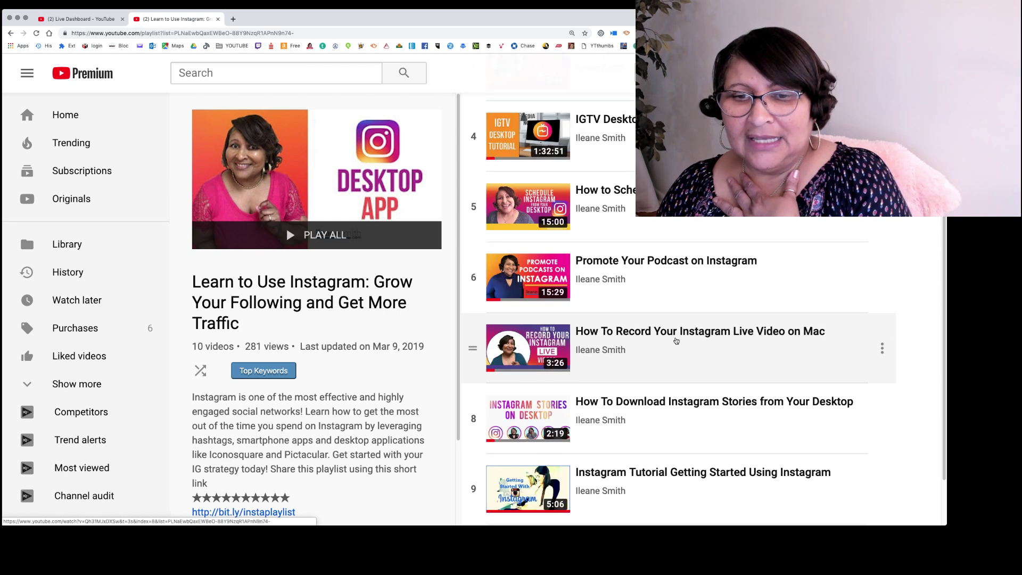
pyautogui.scroll(-1, 676, 340)
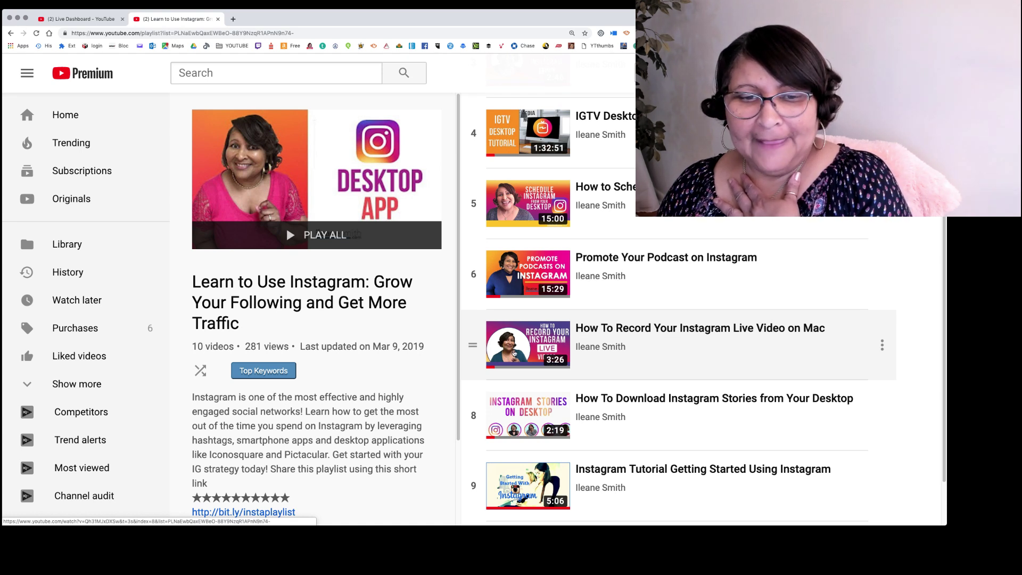
pyautogui.scroll(-1, 638, 375)
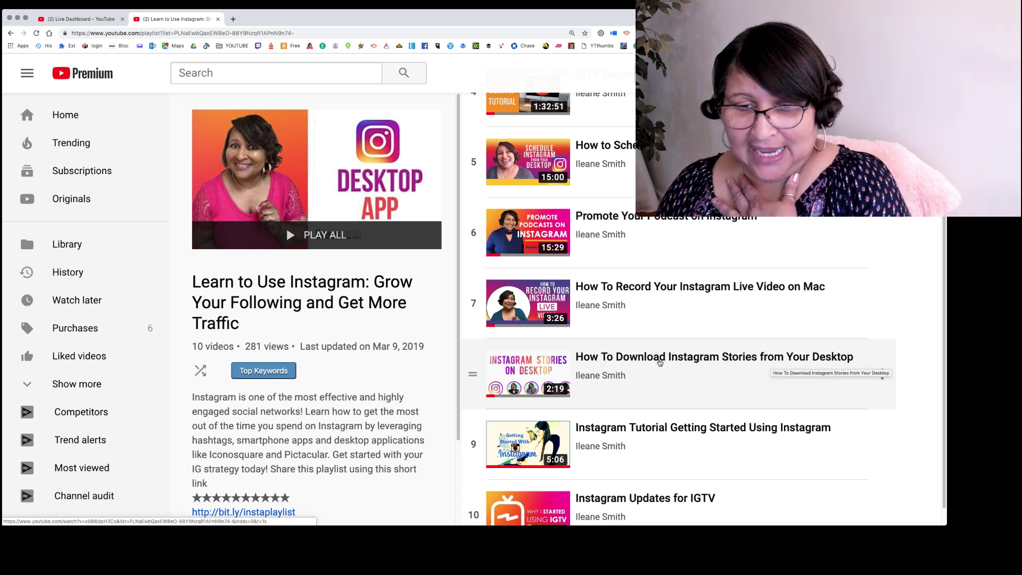
pyautogui.scroll(-2, 660, 363)
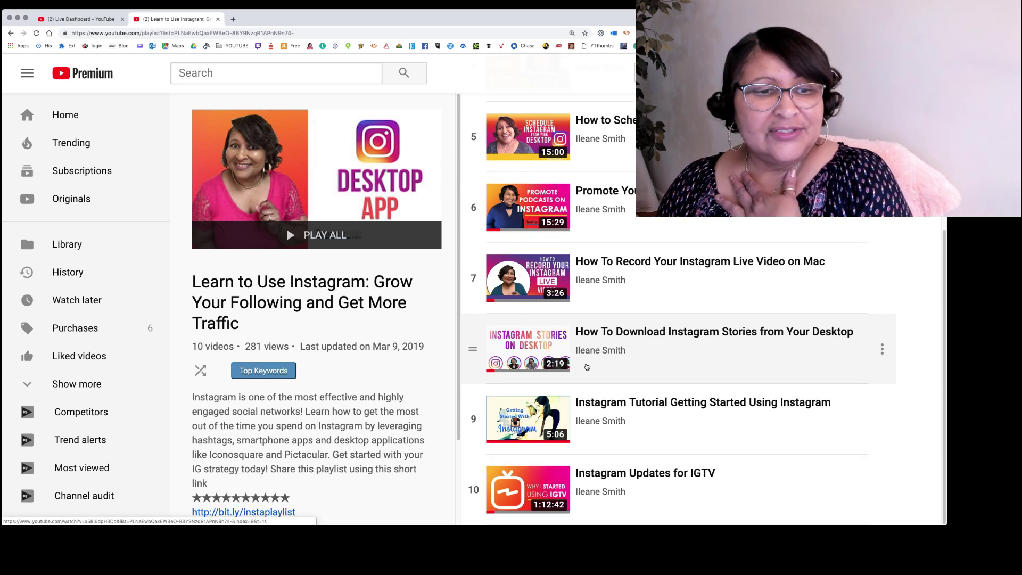
pyautogui.scroll(5, 591, 319)
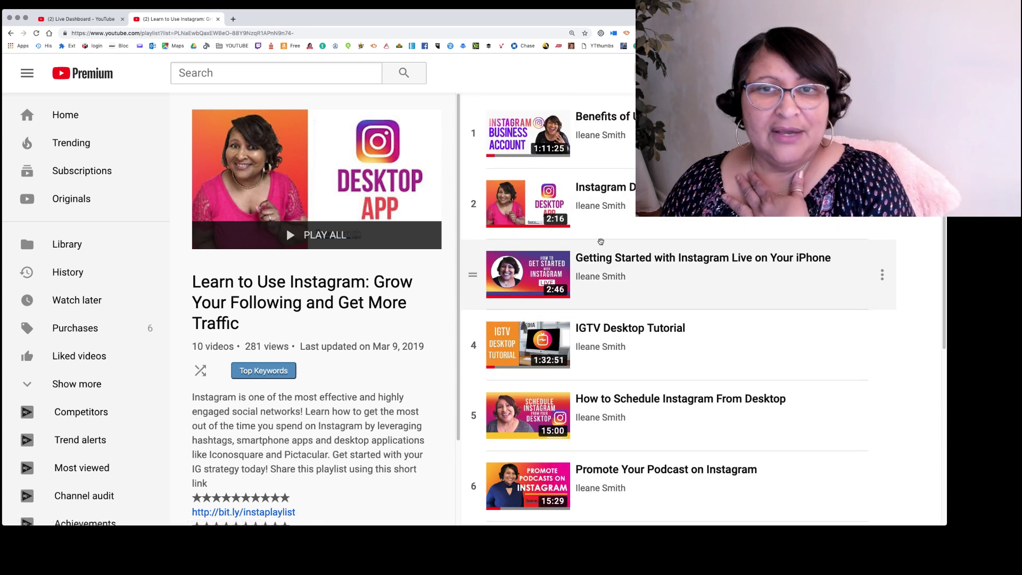
pyautogui.scroll(-2, 262, 426)
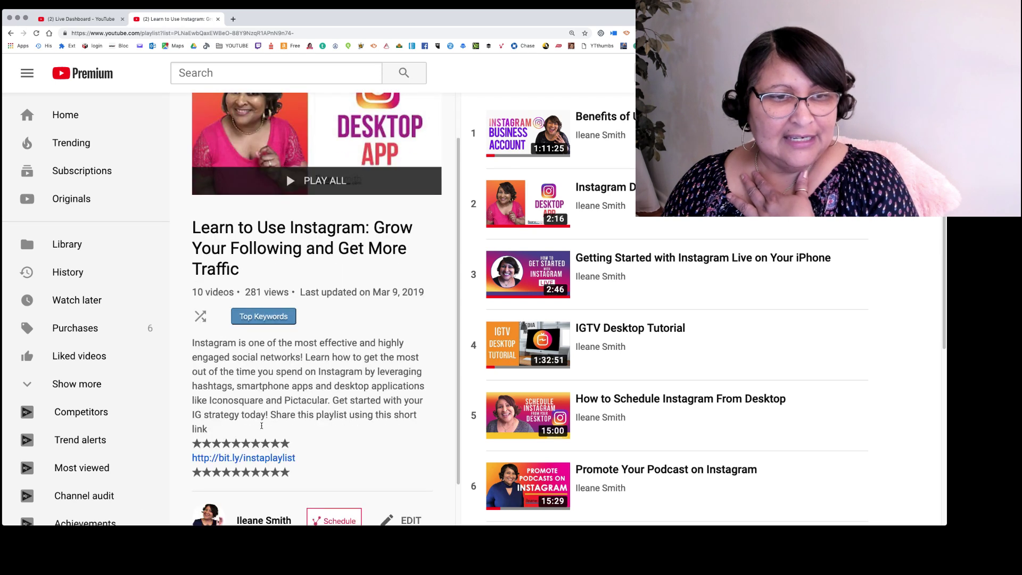
pyautogui.scroll(-2, 261, 358)
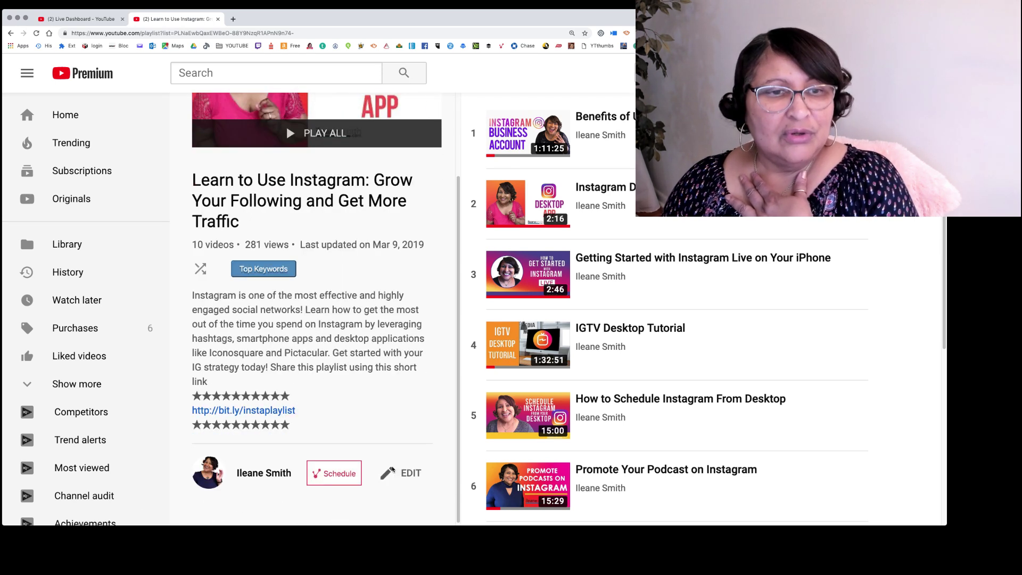
pyautogui.scroll(4, 336, 339)
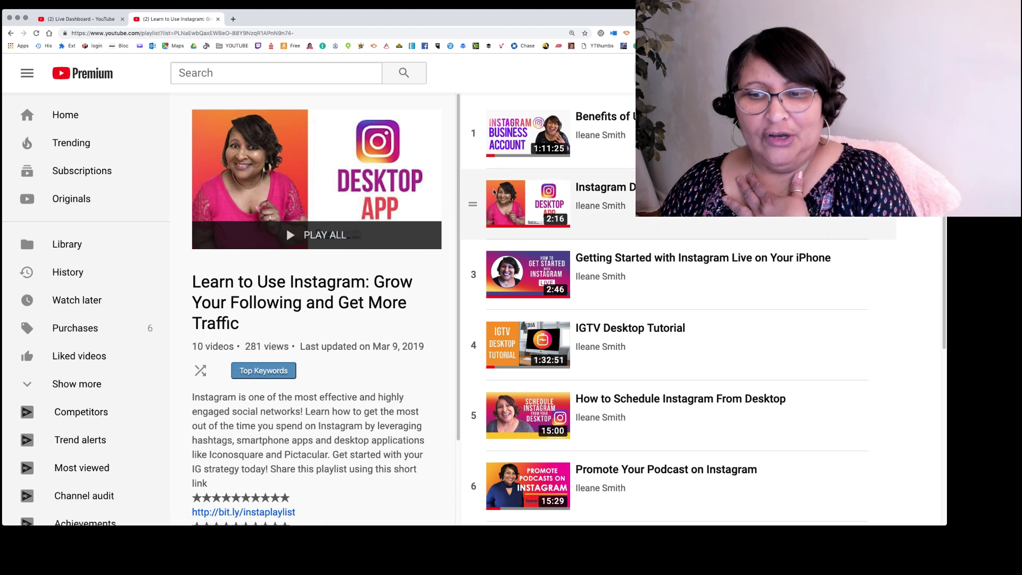
# Step: Play the Instagram playlist, pause its first video and copy the share link of that video
pyautogui.click(307, 231)
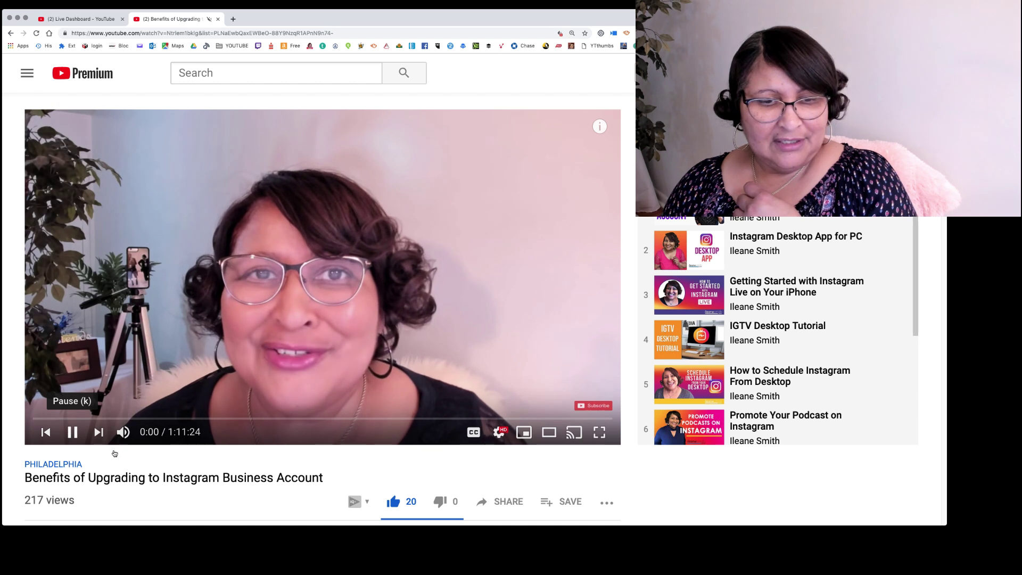
pyautogui.click(68, 433)
pyautogui.click(503, 502)
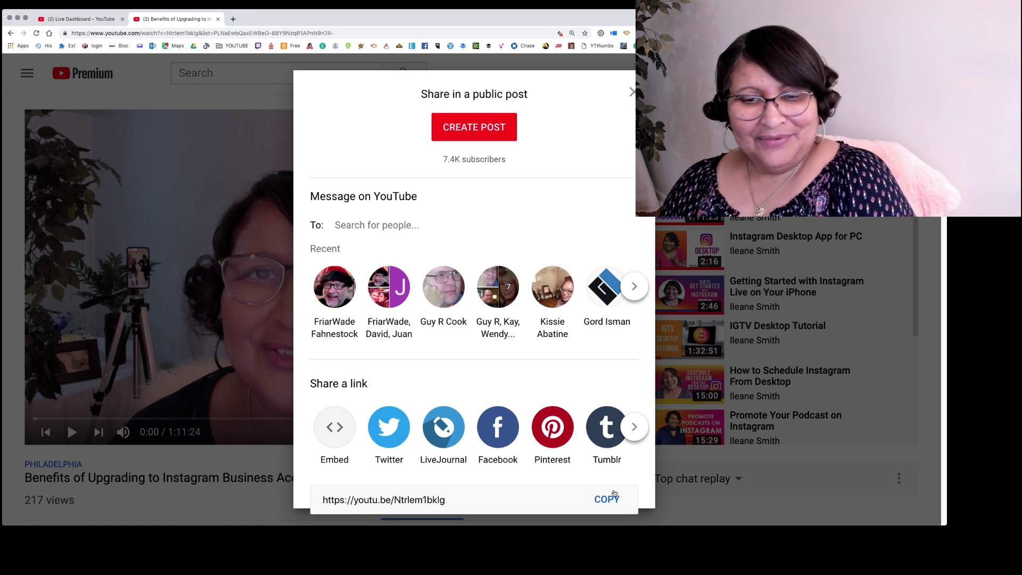
pyautogui.click(632, 91)
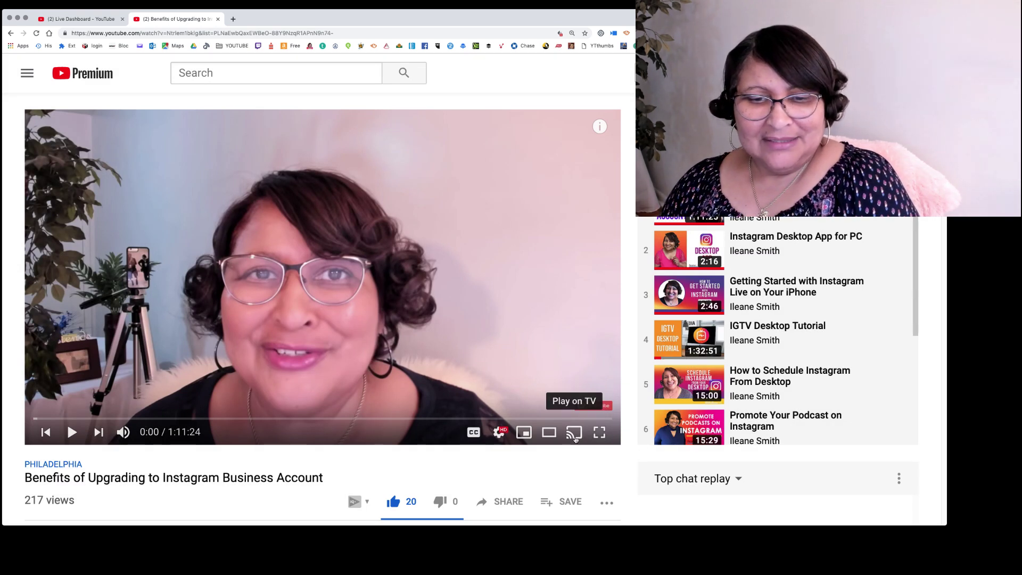
pyautogui.click(506, 503)
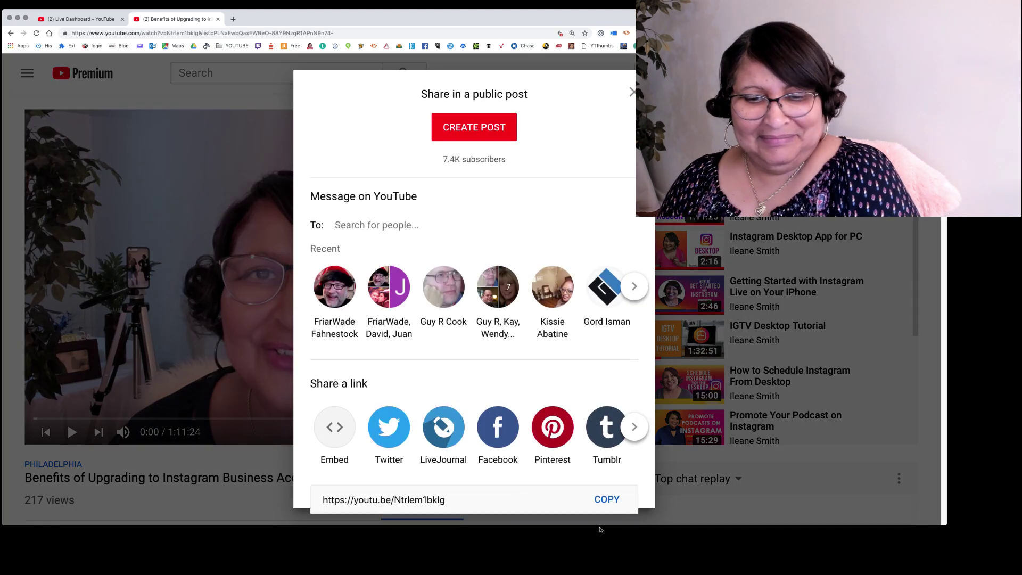
pyautogui.click(606, 500)
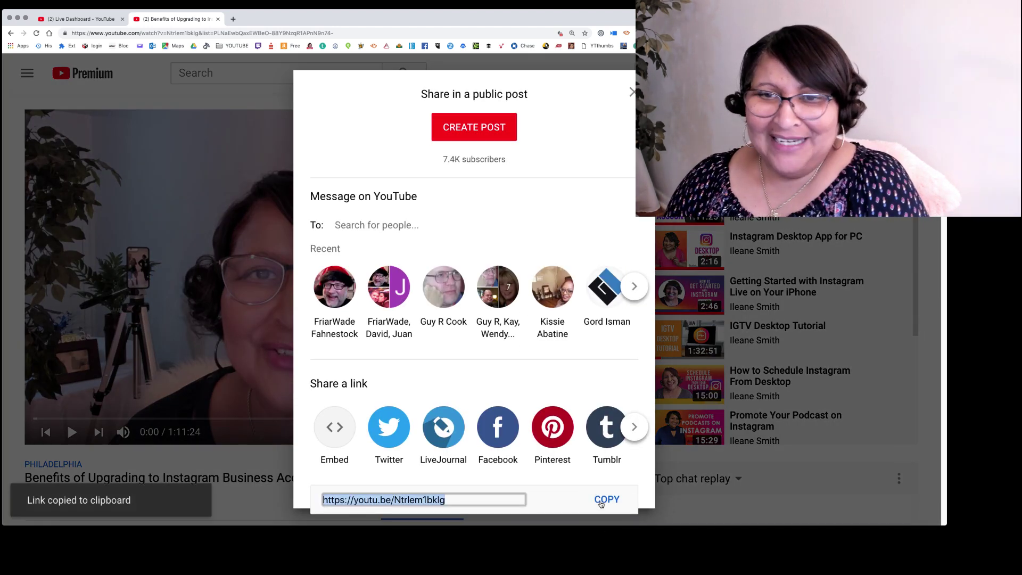
pyautogui.press('Escape')
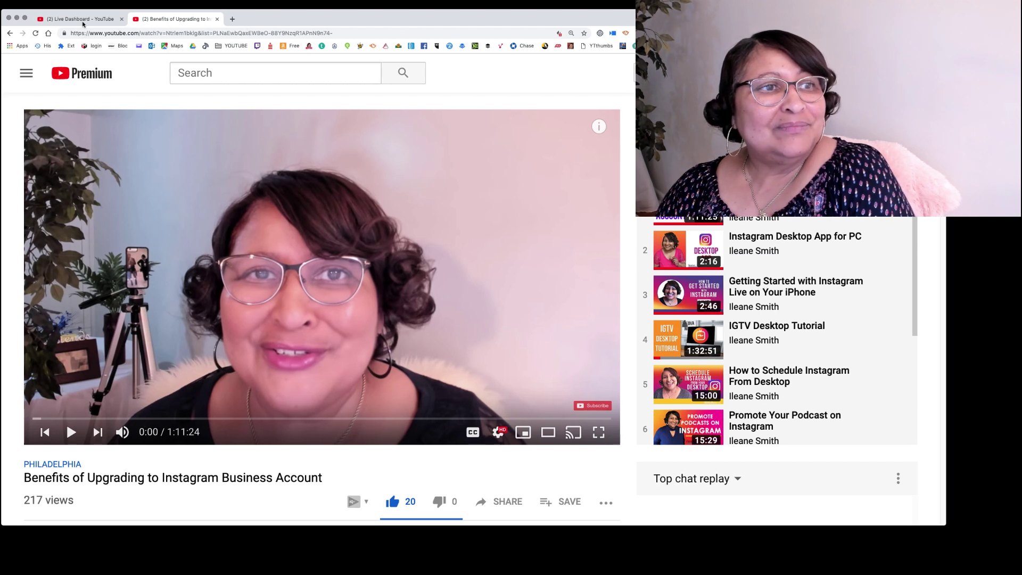
# Step: Go back to the classic playlist overview and switch to Studio Beta from there
pyautogui.click(9, 33)
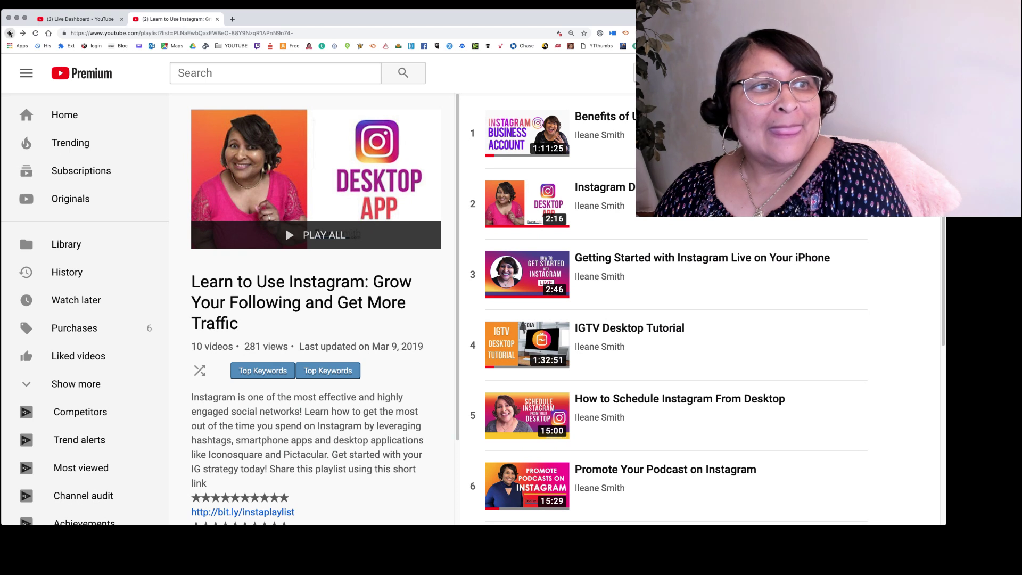
pyautogui.click(8, 33)
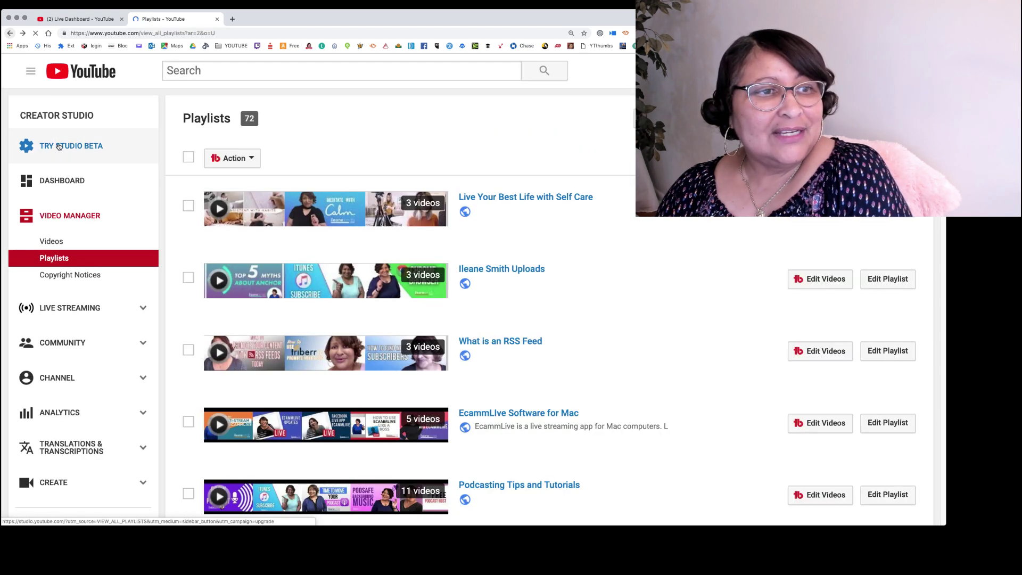
pyautogui.click(59, 146)
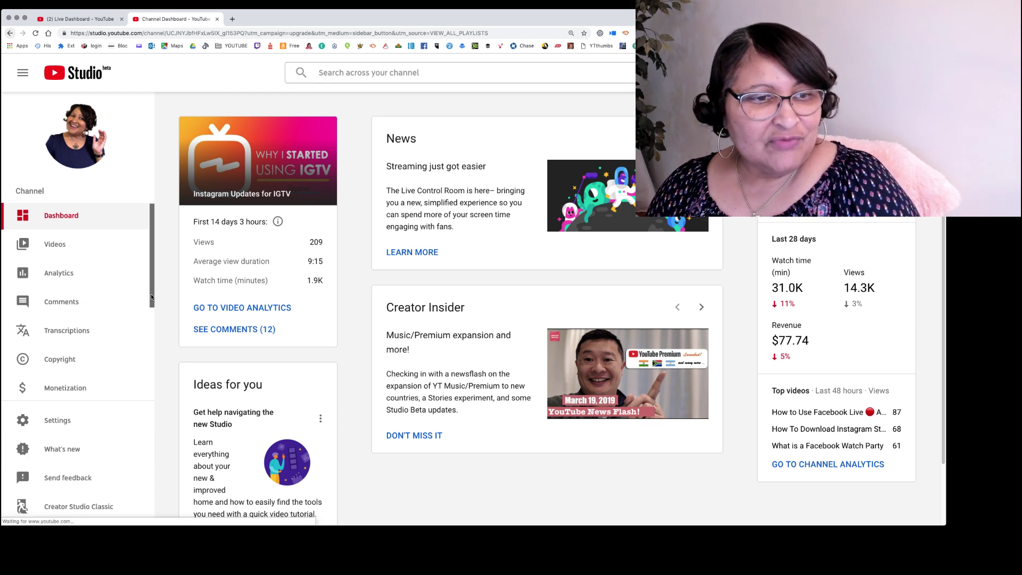
# Step: List the channel's video transcriptions and open the translations of "Instagram Updates for IGTV"
pyautogui.moveTo(153, 295); pyautogui.dragTo(154, 339)
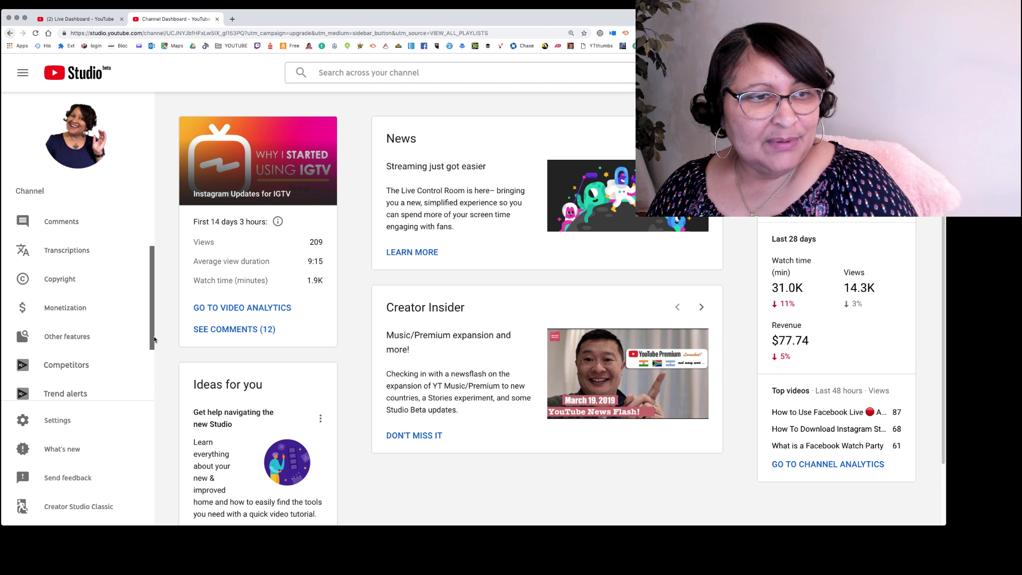
pyautogui.click(77, 250)
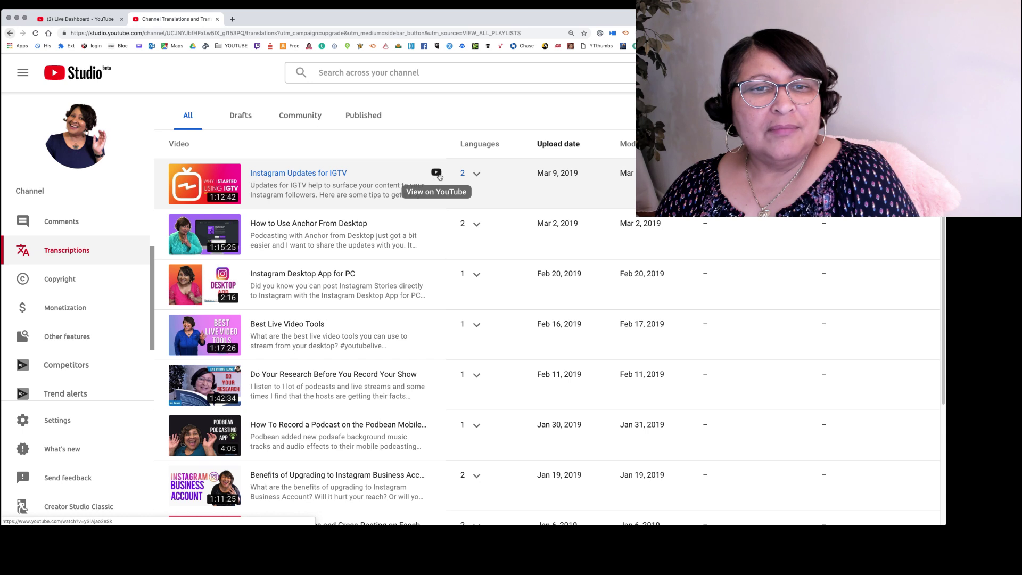
pyautogui.click(303, 174)
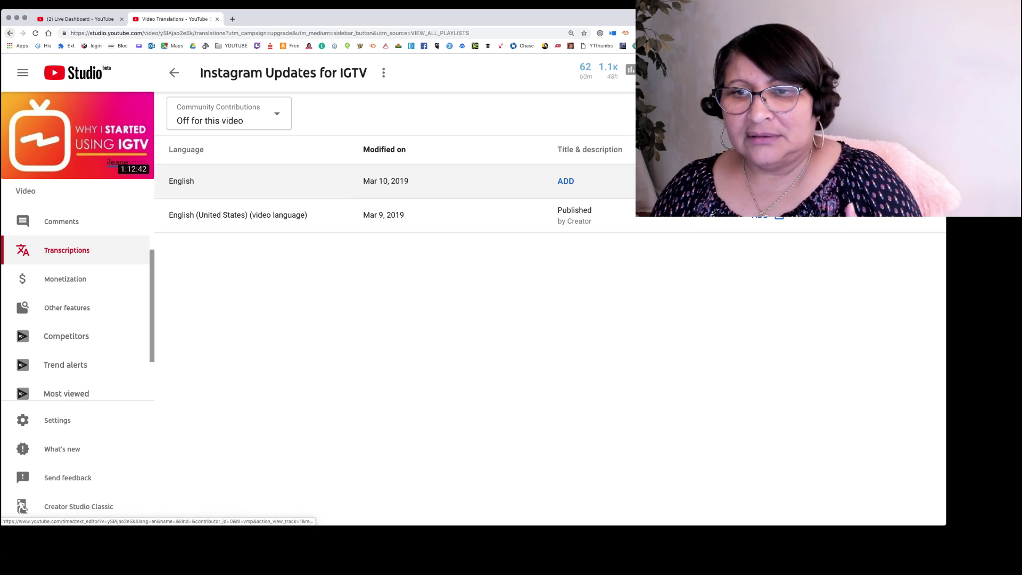
# Step: View the published English subtitles of the IGTV video in the subtitle editor and pause the video preview
pyautogui.click(778, 215)
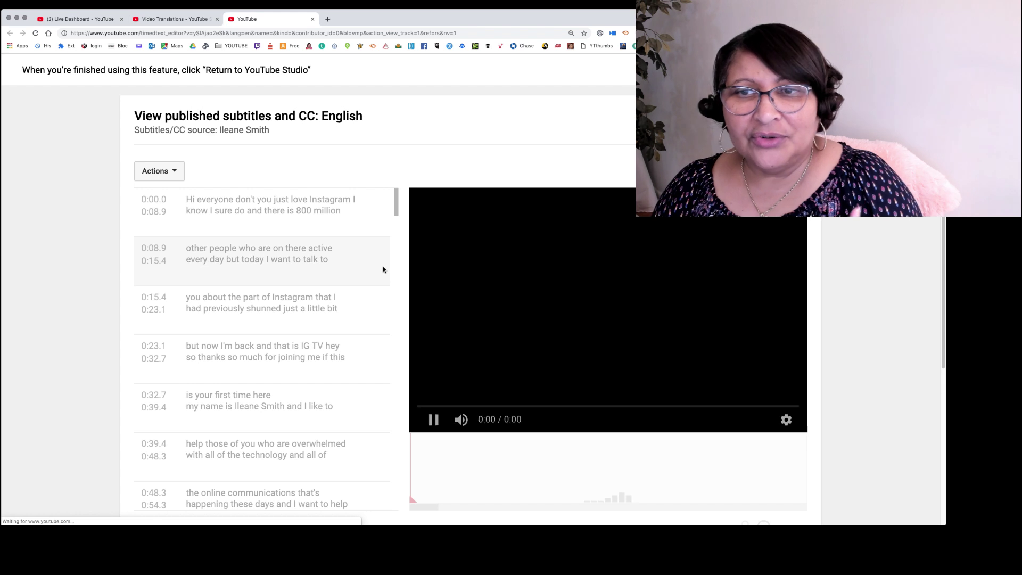
pyautogui.press('space')
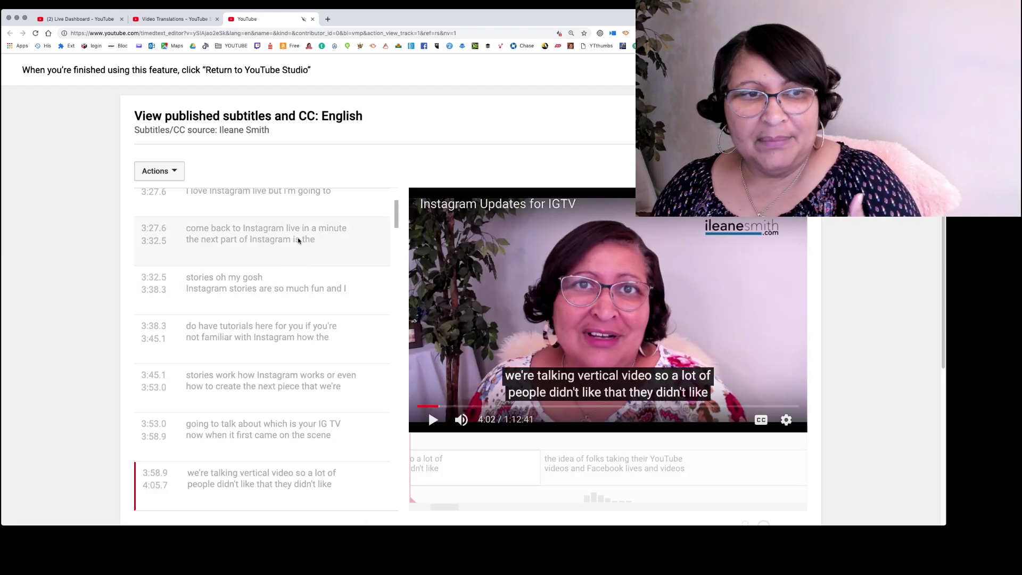
pyautogui.scroll(-1, 281, 219)
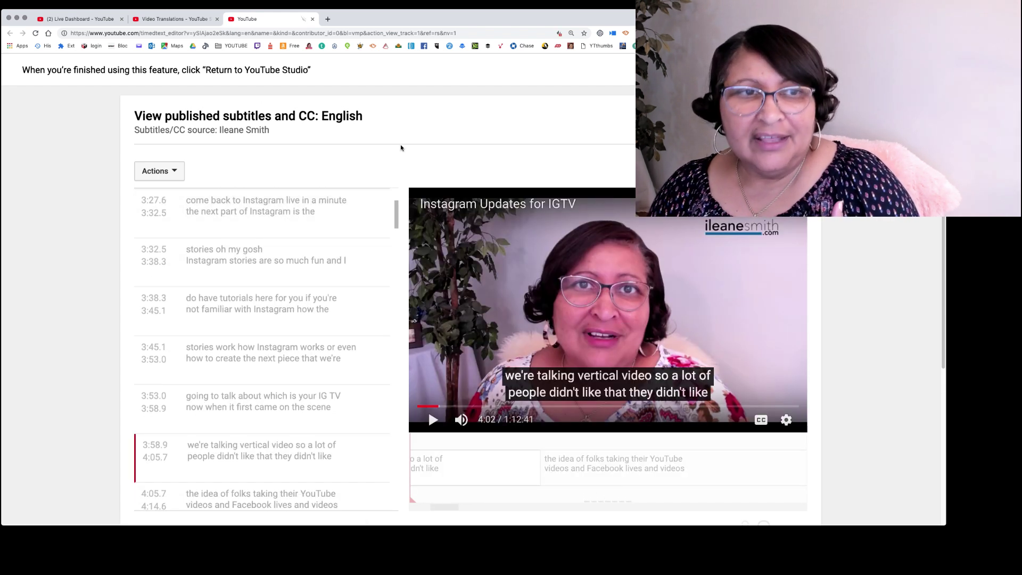